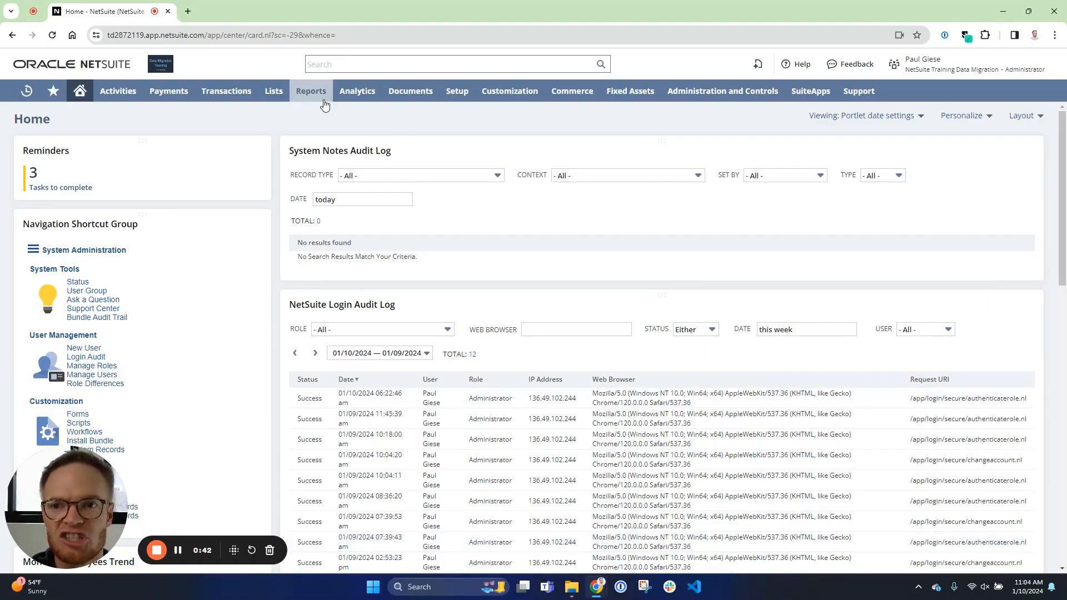
# Open the A/R Aging summary report in a new browser tab and switch to it
pyautogui.moveTo(325, 105)
pyautogui.moveTo(347, 443)
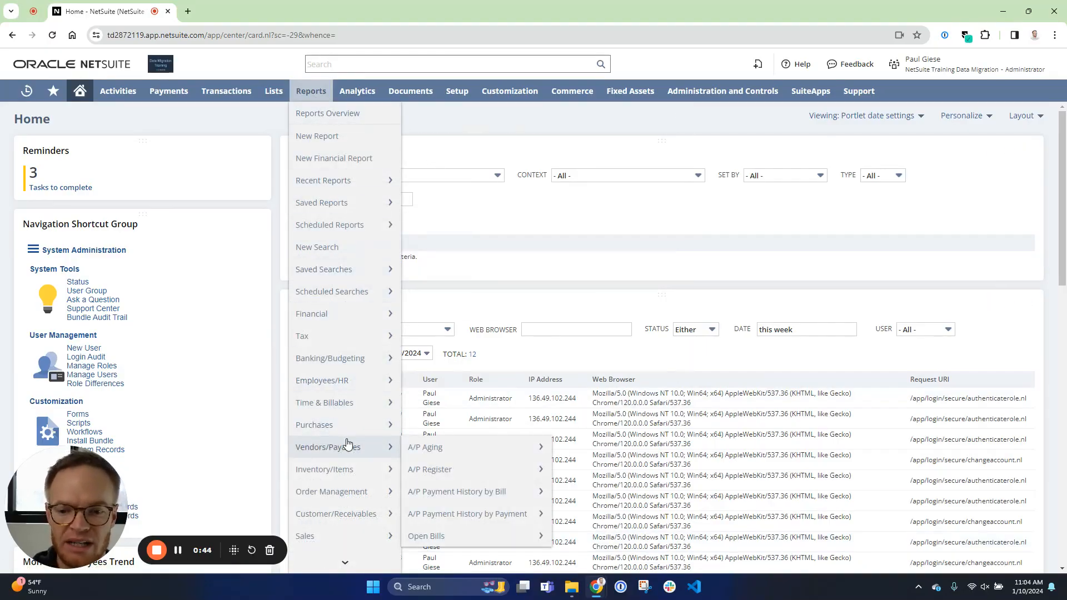
pyautogui.moveTo(352, 513)
pyautogui.moveTo(480, 359)
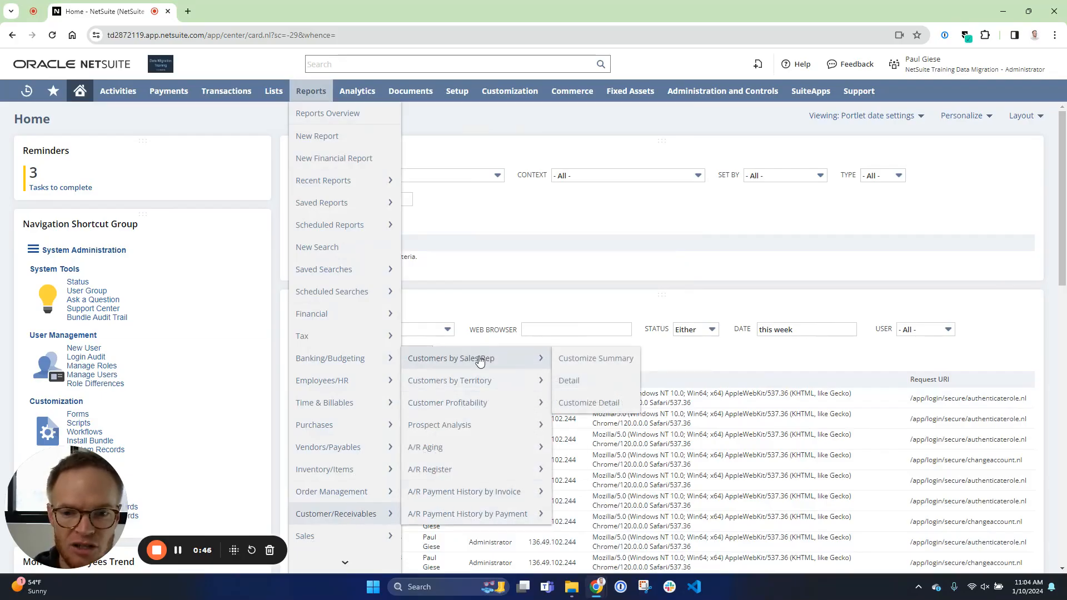
pyautogui.scroll(-1, 351, 481)
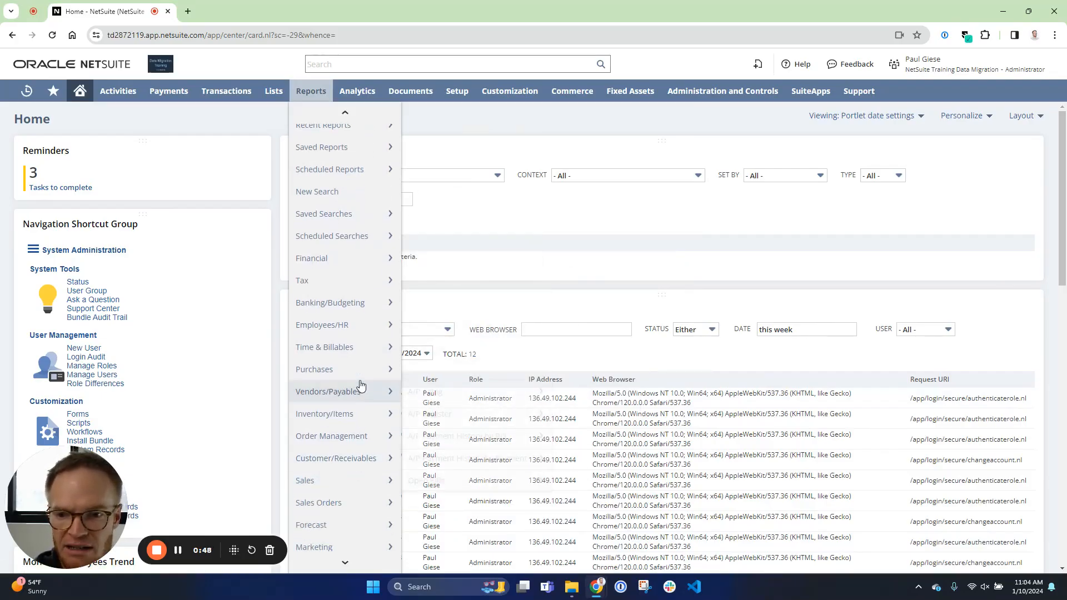
pyautogui.scroll(-1, 358, 433)
pyautogui.moveTo(366, 412)
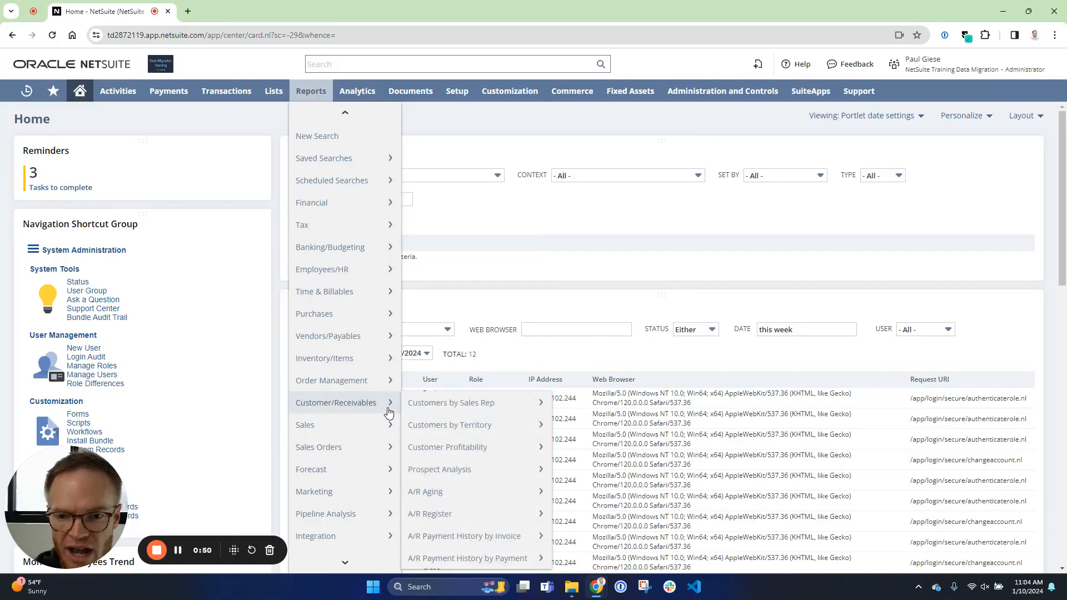
pyautogui.moveTo(452, 501)
pyautogui.rightClick(494, 495)
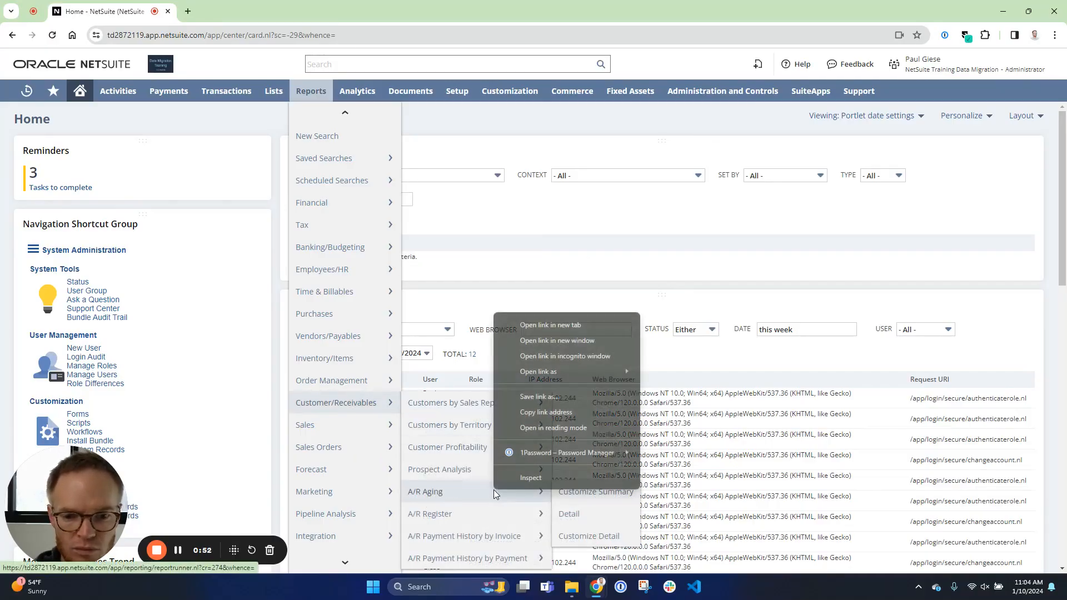
pyautogui.click(534, 321)
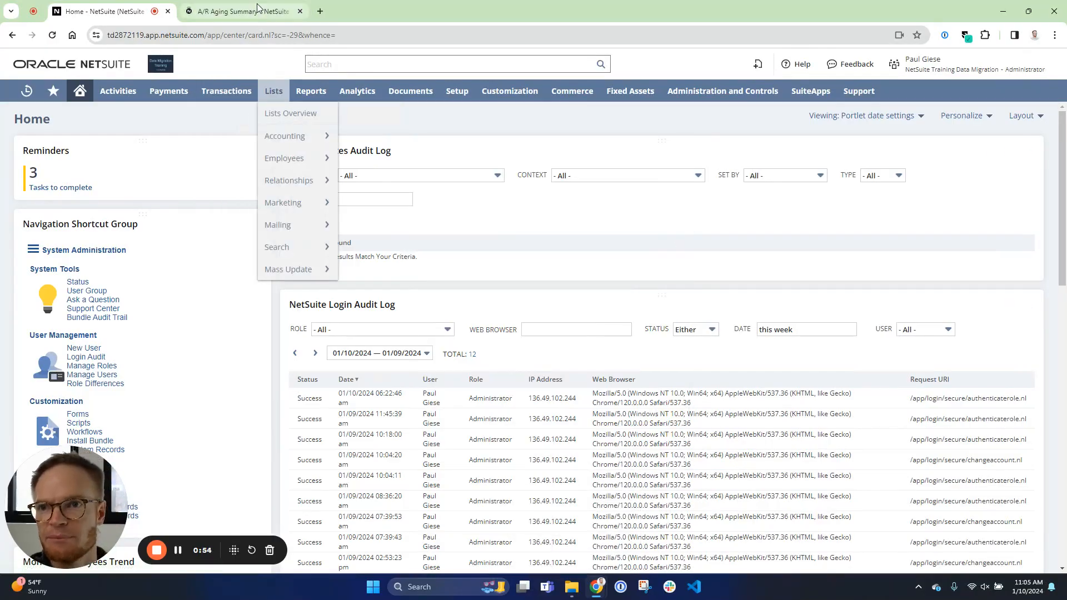
pyautogui.click(259, 10)
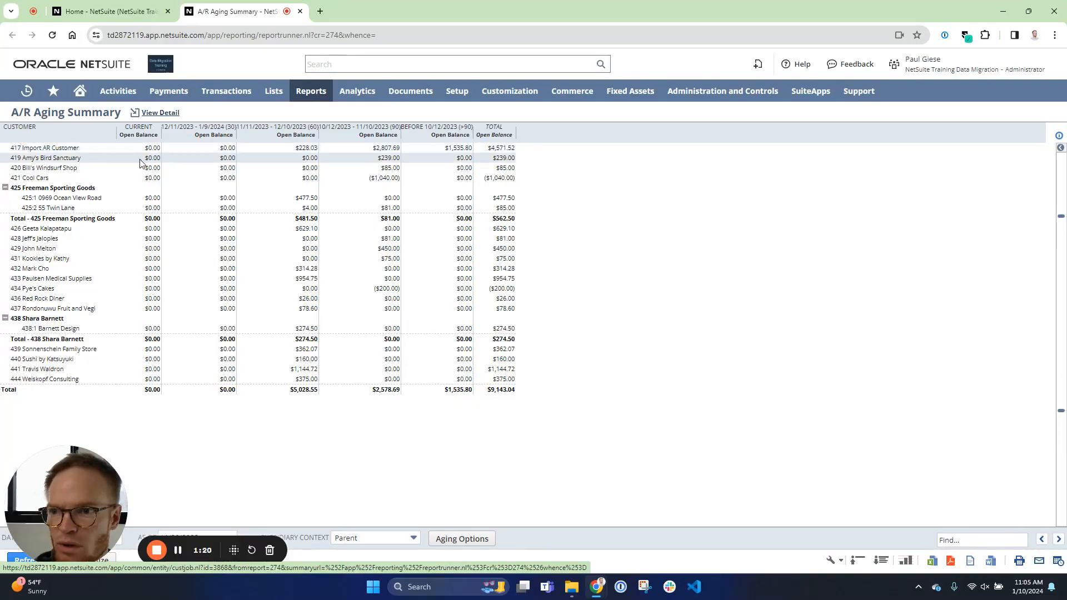
# Open the Chart of Accounts in a new browser tab and check the OPENAR account's balance near the end of the list
pyautogui.moveTo(275, 92)
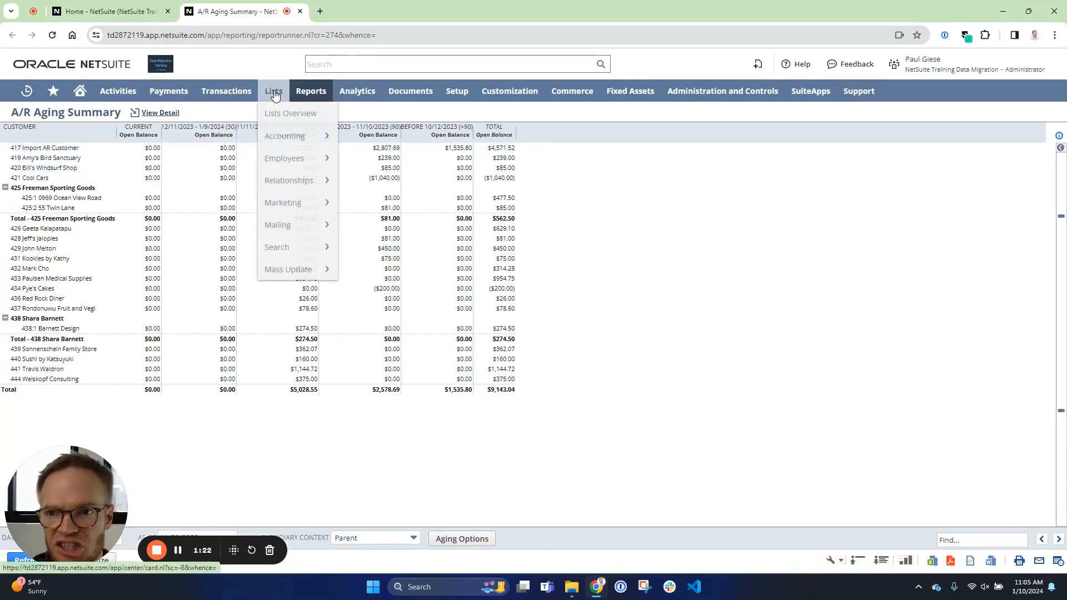
pyautogui.moveTo(288, 136)
pyautogui.keyDown('ctrl'); pyautogui.click(396, 136); pyautogui.keyUp('ctrl')
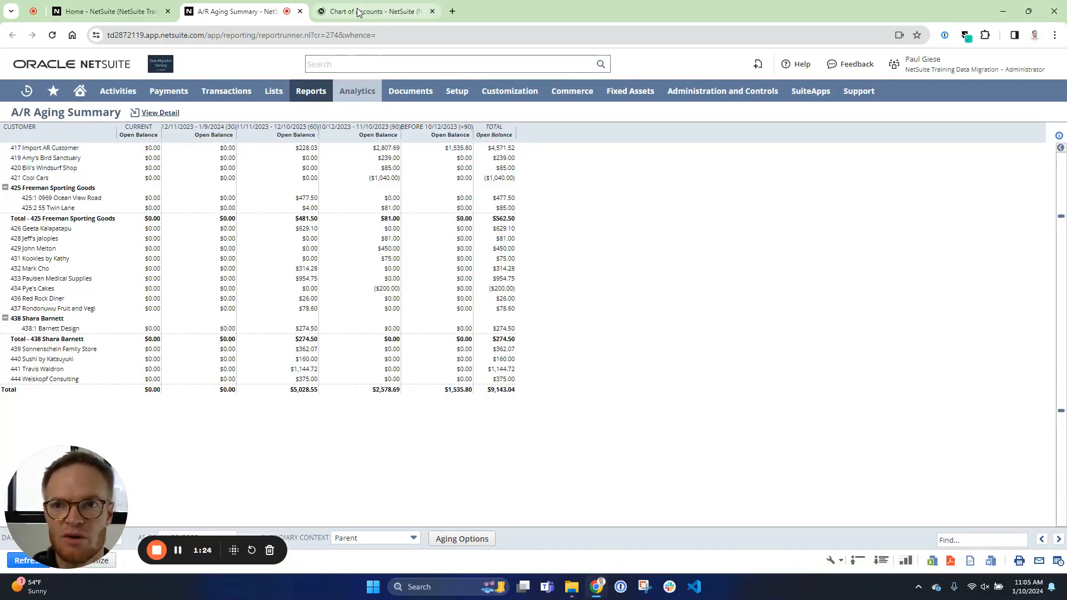
pyautogui.click(358, 11)
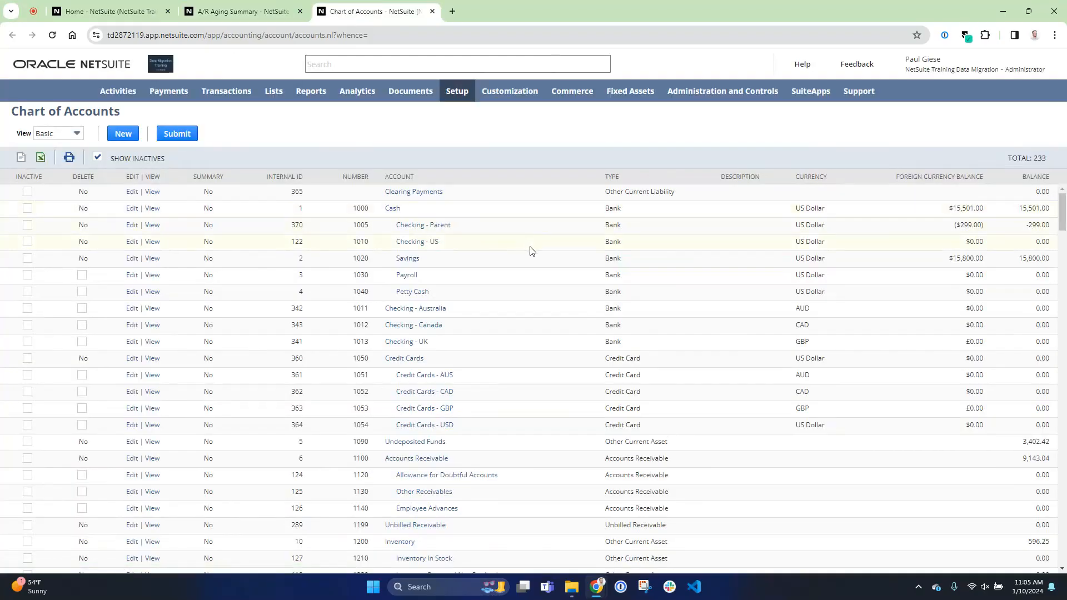
pyautogui.scroll(-15, 639, 295)
pyautogui.scroll(-7, 1054, 359)
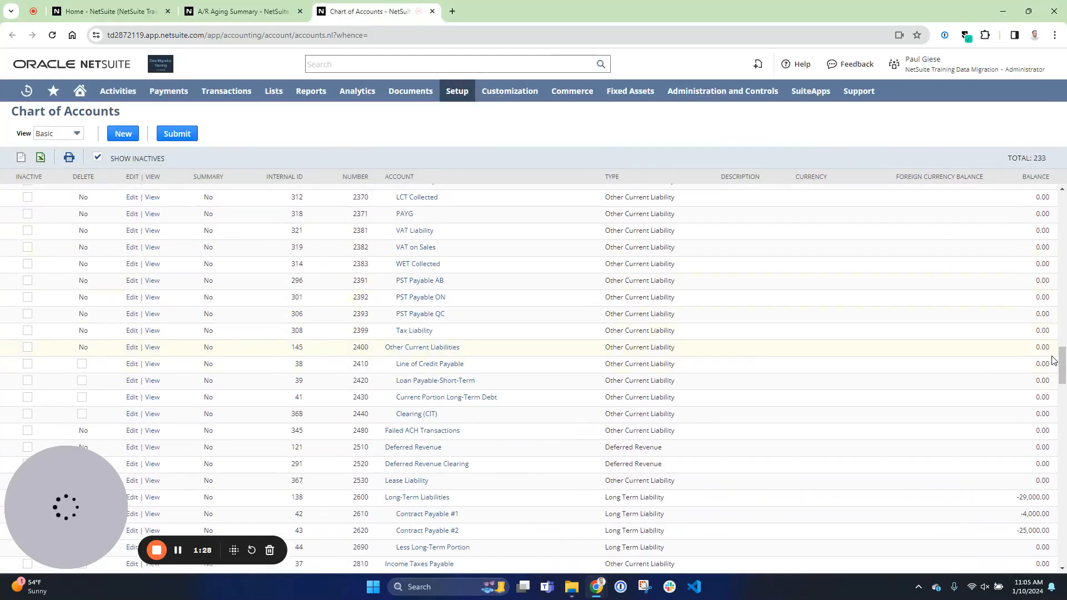
pyautogui.moveTo(1062, 364); pyautogui.dragTo(1056, 568)
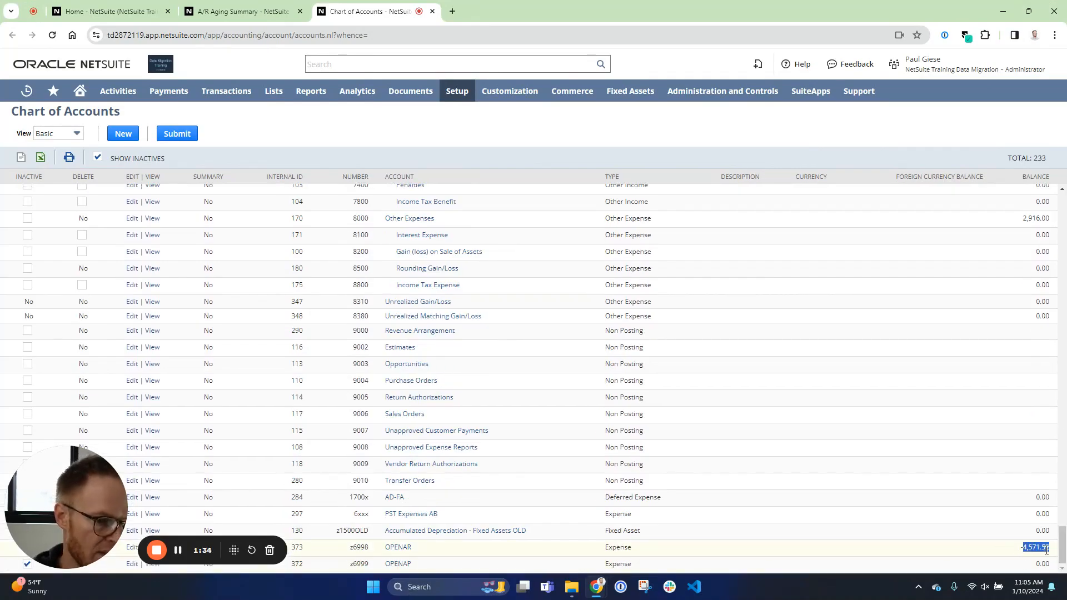
# From the A/R Aging Summary page, open a new journal entry form in a separate browser tab and switch to it
pyautogui.click(280, 10)
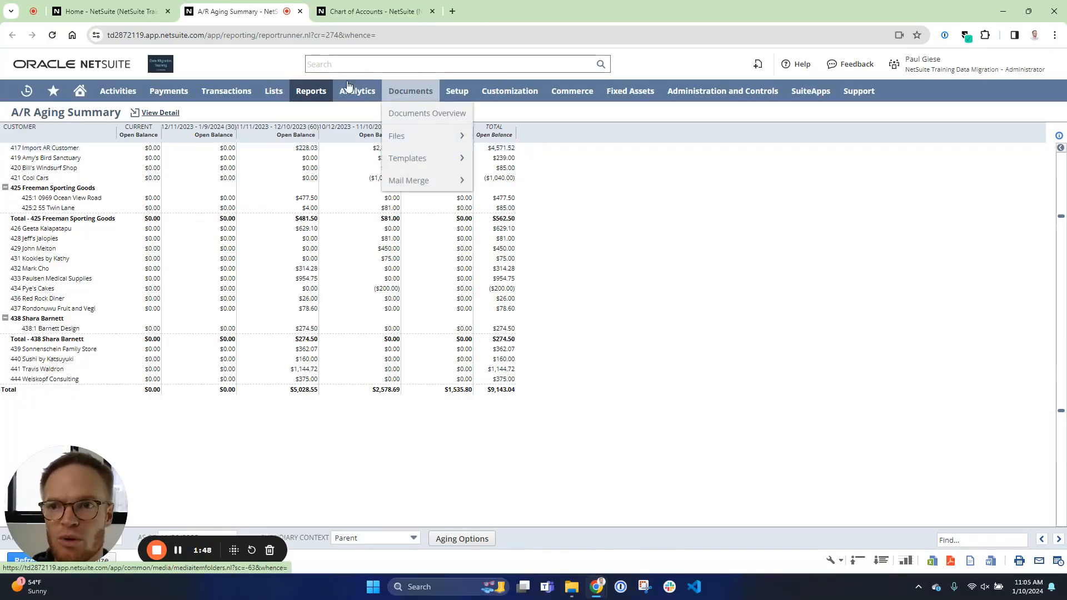
pyautogui.moveTo(216, 96)
pyautogui.moveTo(280, 359)
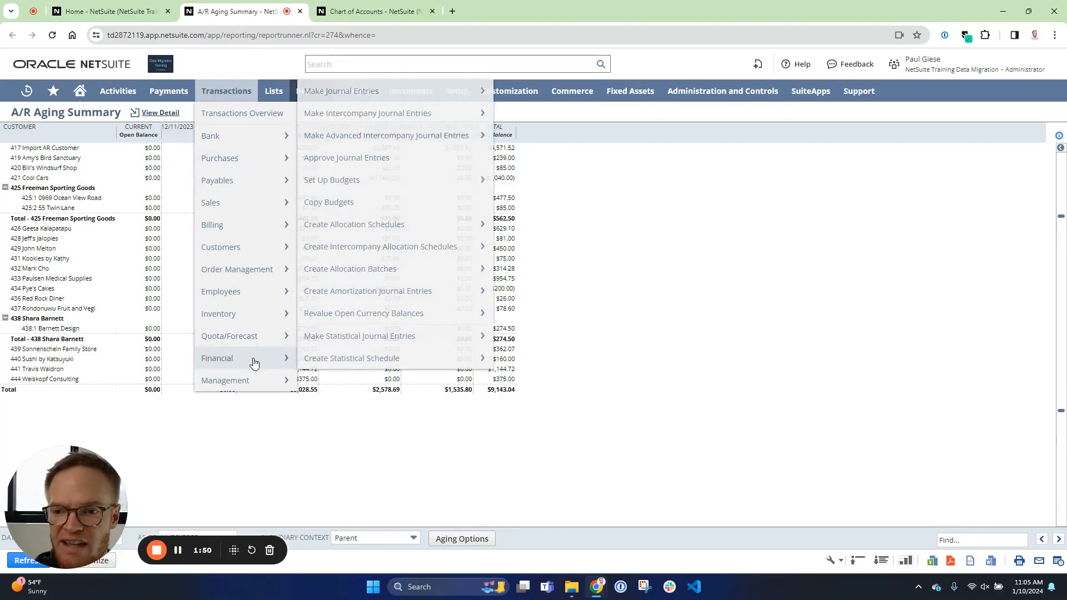
pyautogui.rightClick(371, 94)
pyautogui.click(411, 101)
pyautogui.click(489, 11)
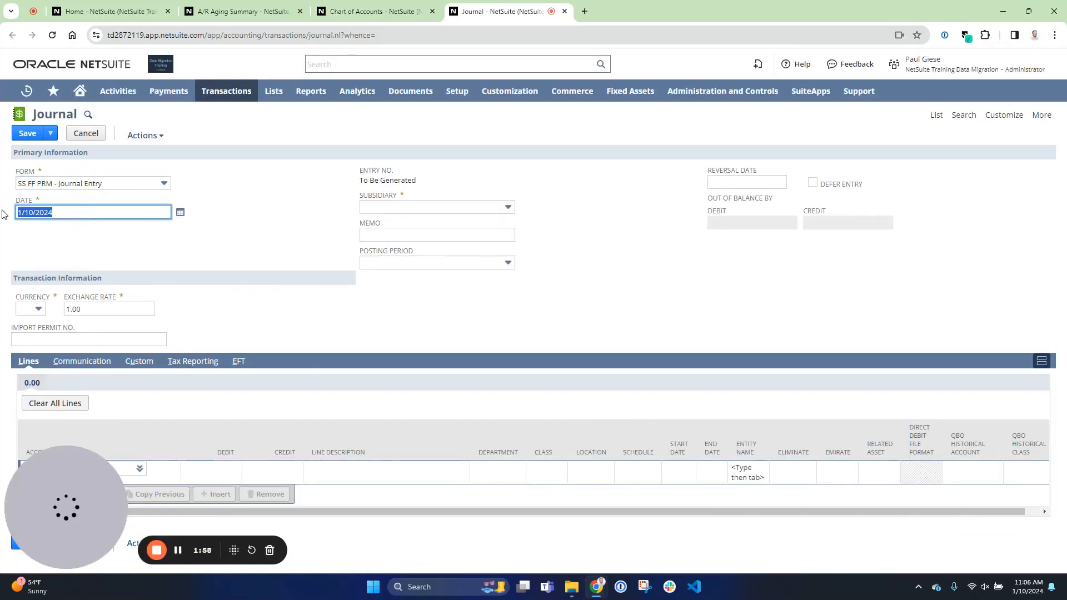
# Fill in the journal header with date 11/30/2023, subsidiary Parent and memo "Reverse OPENAR balance"
pyautogui.write('/30/202')
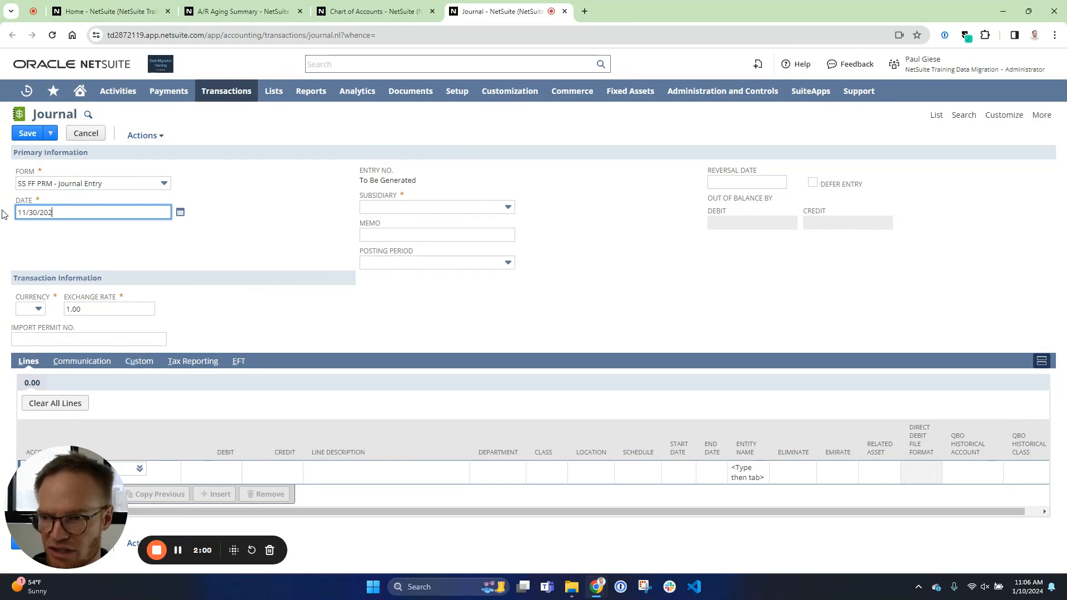
pyautogui.write('3')
pyautogui.press('Tab')
pyautogui.press('p')
pyautogui.press('Tab')
pyautogui.write('R')
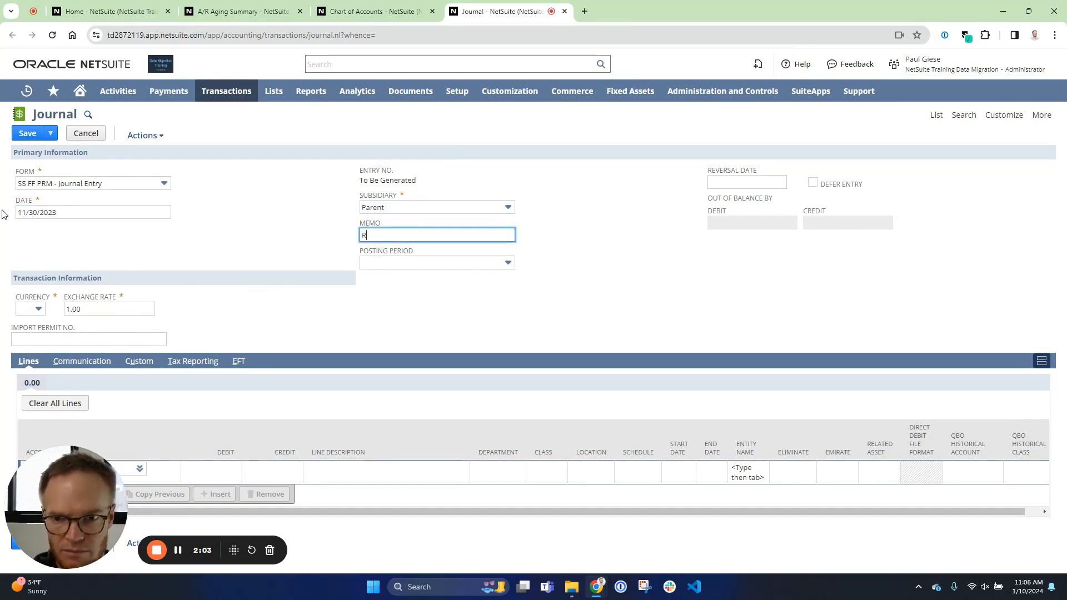
pyautogui.write('everse OPENAR')
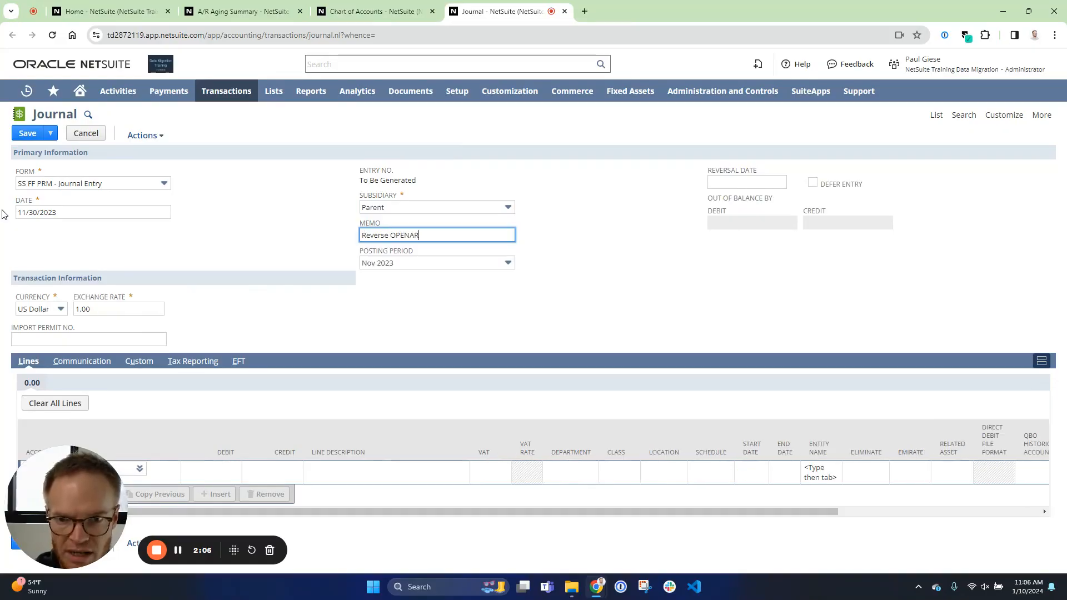
pyautogui.write(' balance')
pyautogui.press('Tab')
pyautogui.click(180, 256)
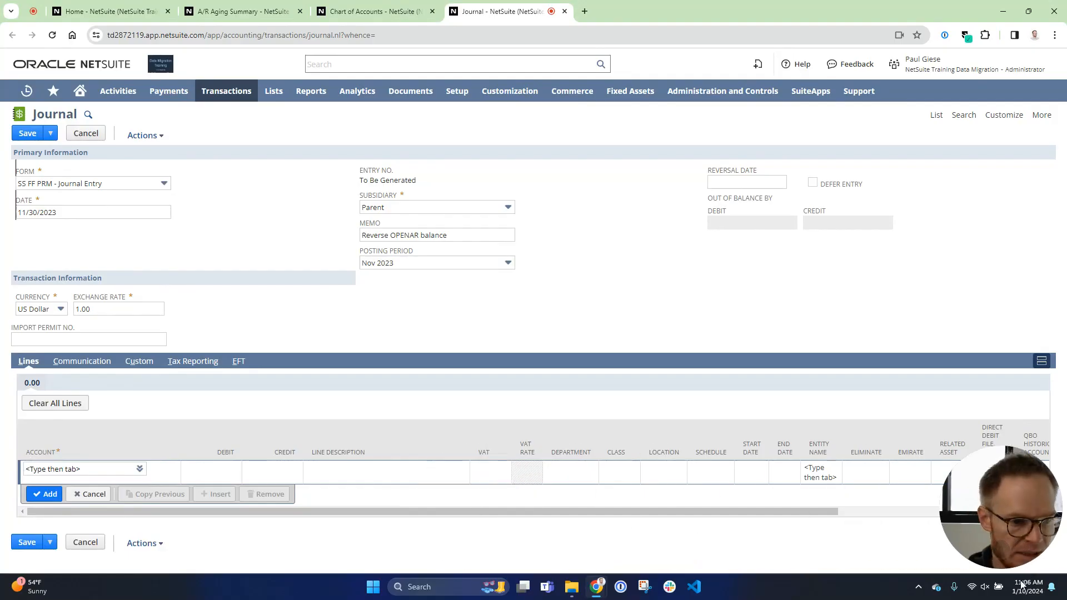
# Start a journal line for account z6998 OPENAR and debit it 4,571.52, taken from its Chart of Accounts balance
pyautogui.click(84, 469)
pyautogui.write('%z6998')
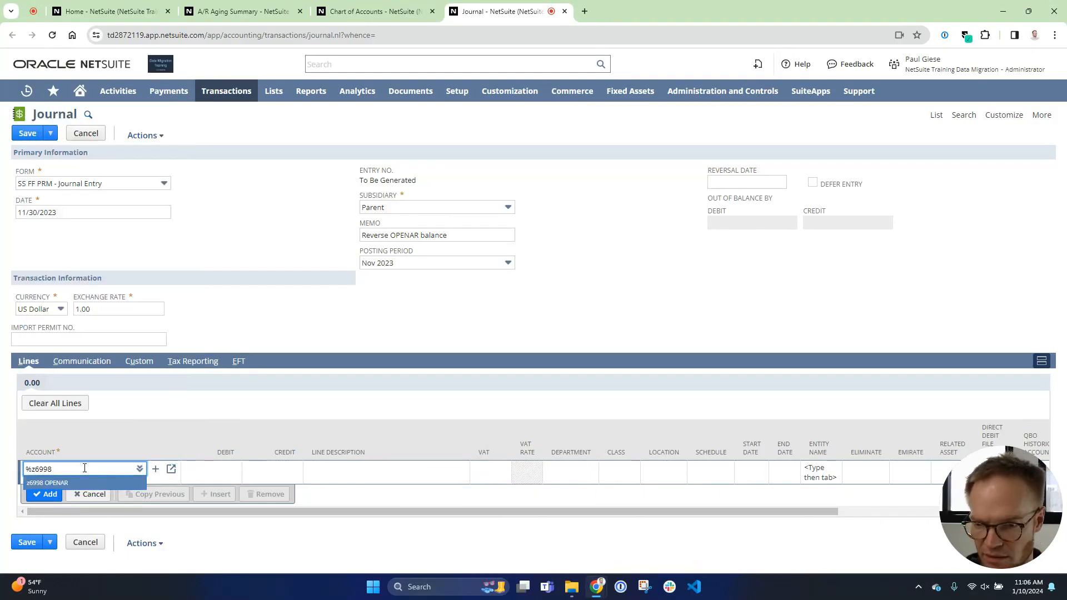
pyautogui.press('Tab')
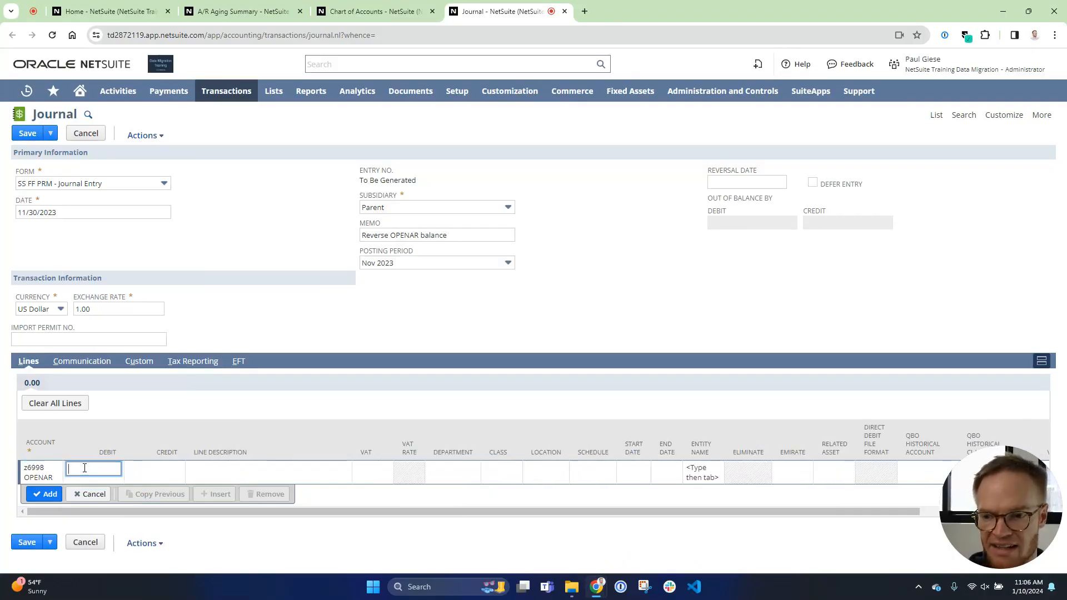
pyautogui.click(389, 11)
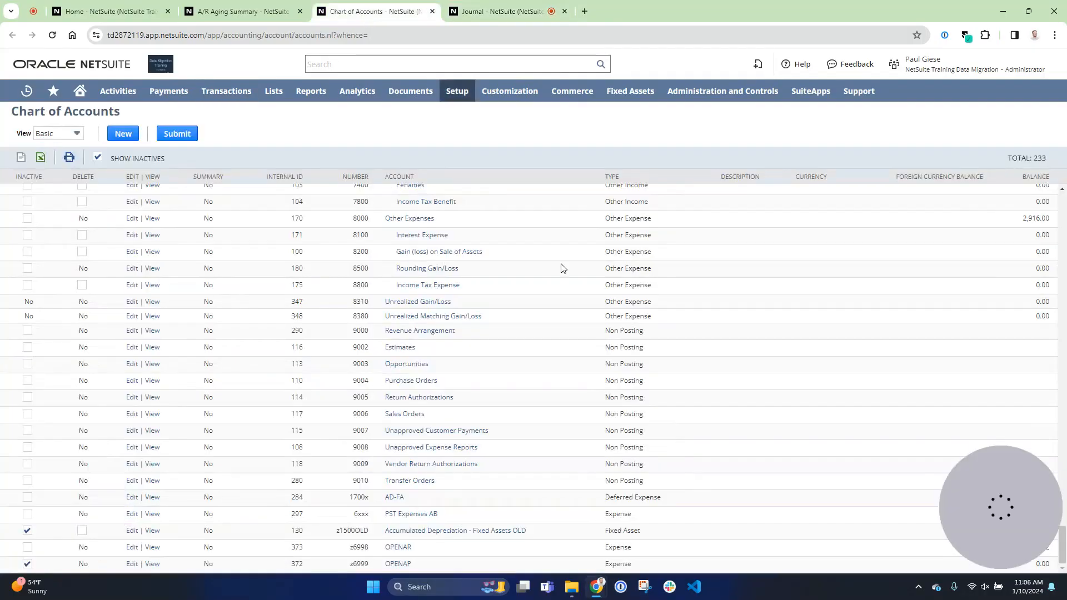
pyautogui.moveTo(997, 467); pyautogui.dragTo(992, 365)
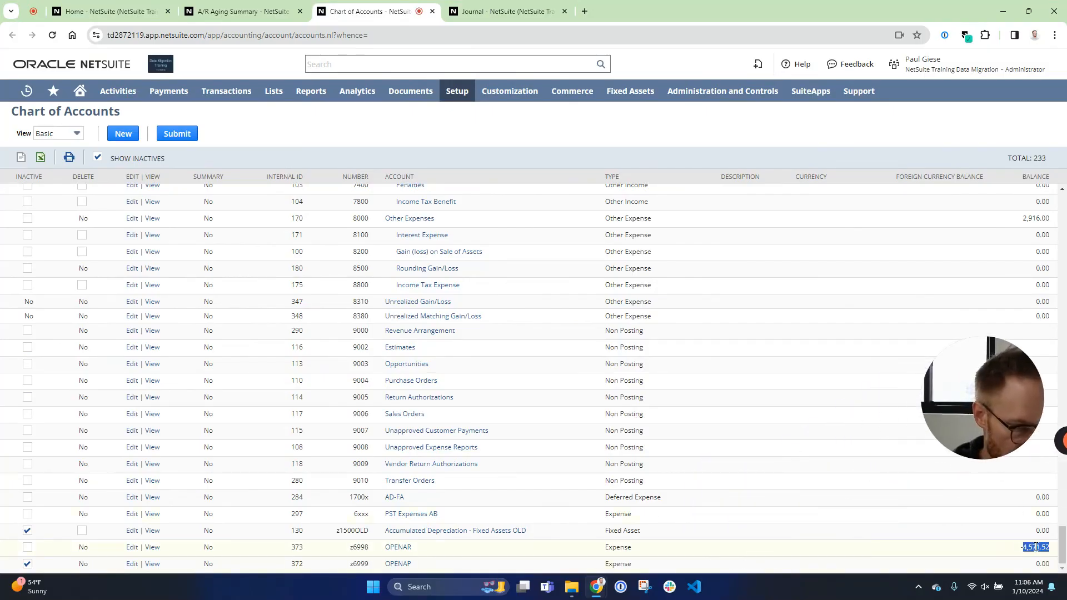
pyautogui.click(517, 12)
pyautogui.write('4,571.52')
pyautogui.press('Tab')
pyautogui.press('Tab')
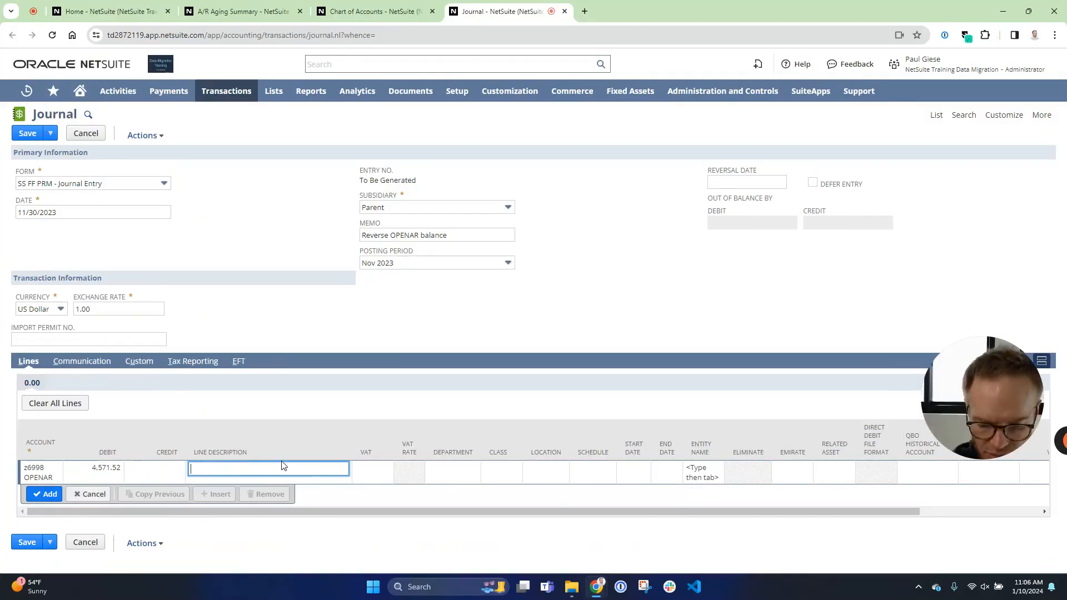
# Describe the OPENAR line as "Reverse open AR balance to zero" and add it to the journal
pyautogui.write('Reverse open')
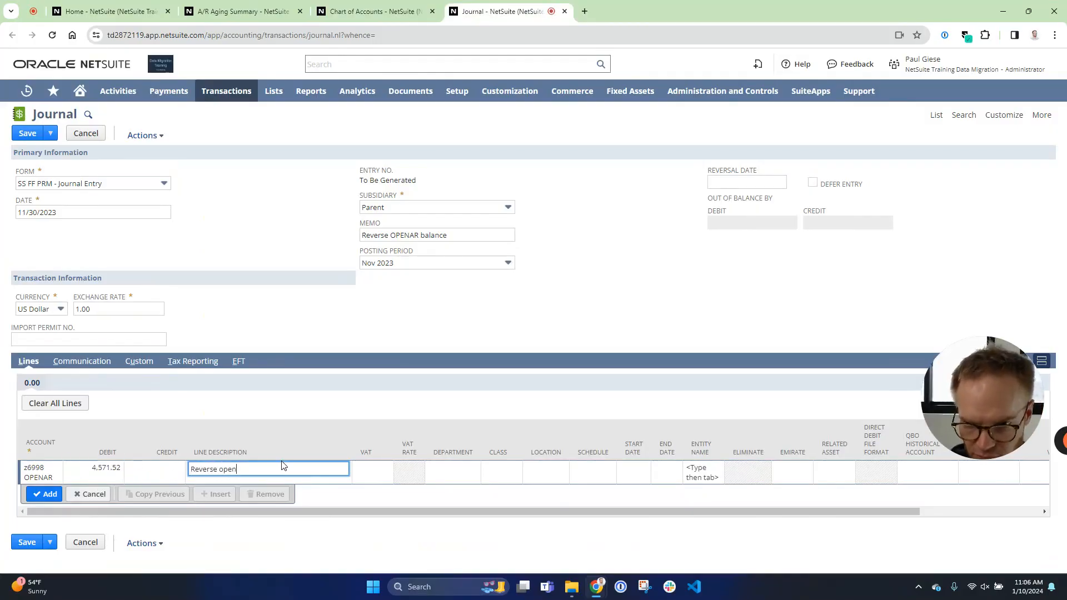
pyautogui.write(' AR balance to zero')
pyautogui.press('Return')
# Enter an offsetting credit line for 1100 Accounts Receivable with the description "Reverse open AR balance to zero"
pyautogui.write('%')
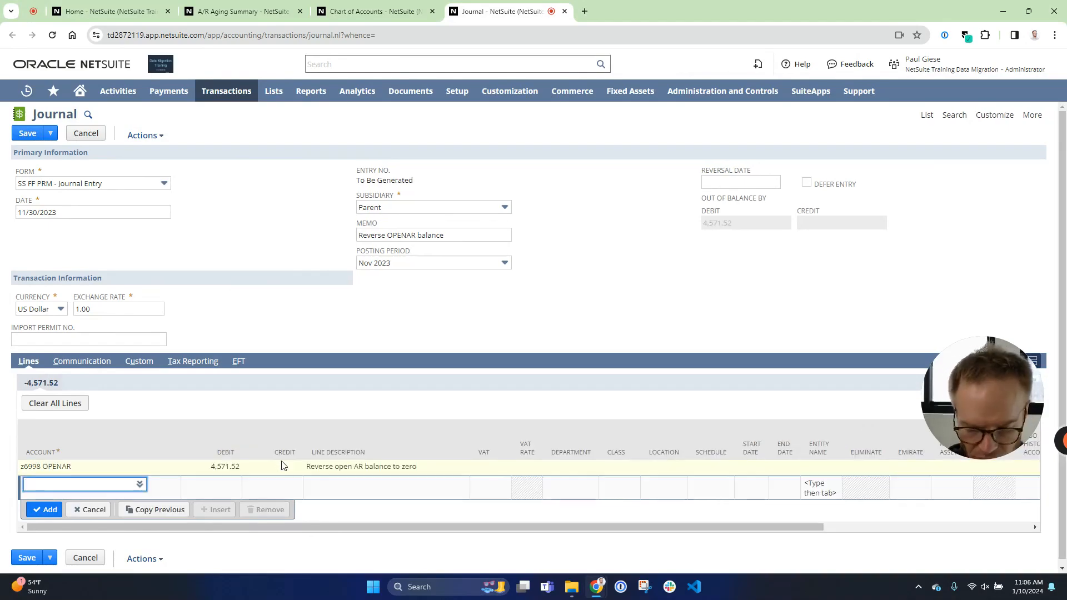
pyautogui.write('accounts')
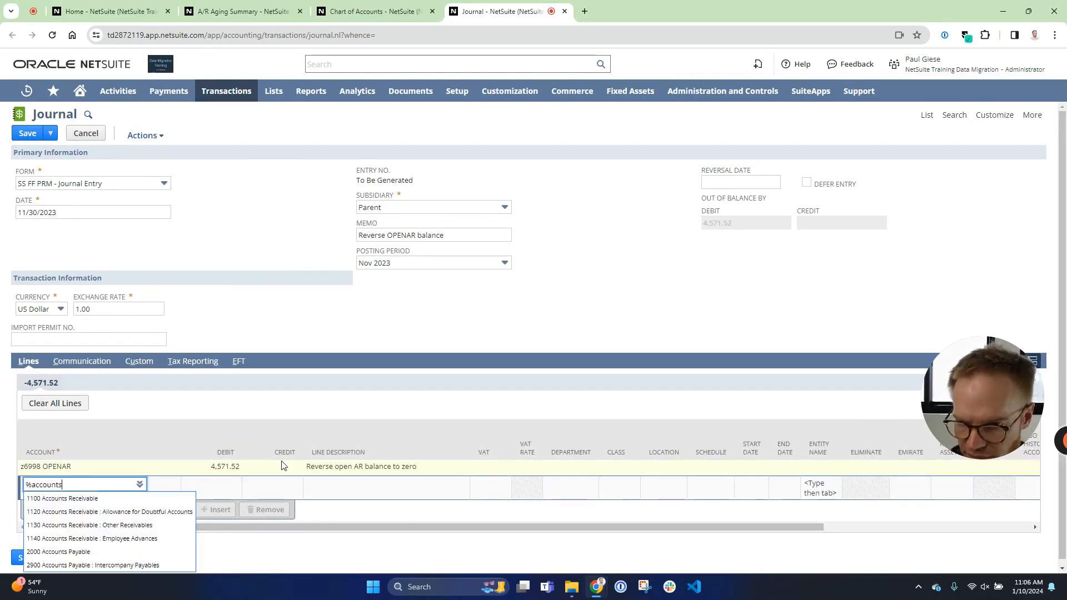
pyautogui.press('Down')
pyautogui.press('Tab')
pyautogui.press('Tab')
pyautogui.write('R')
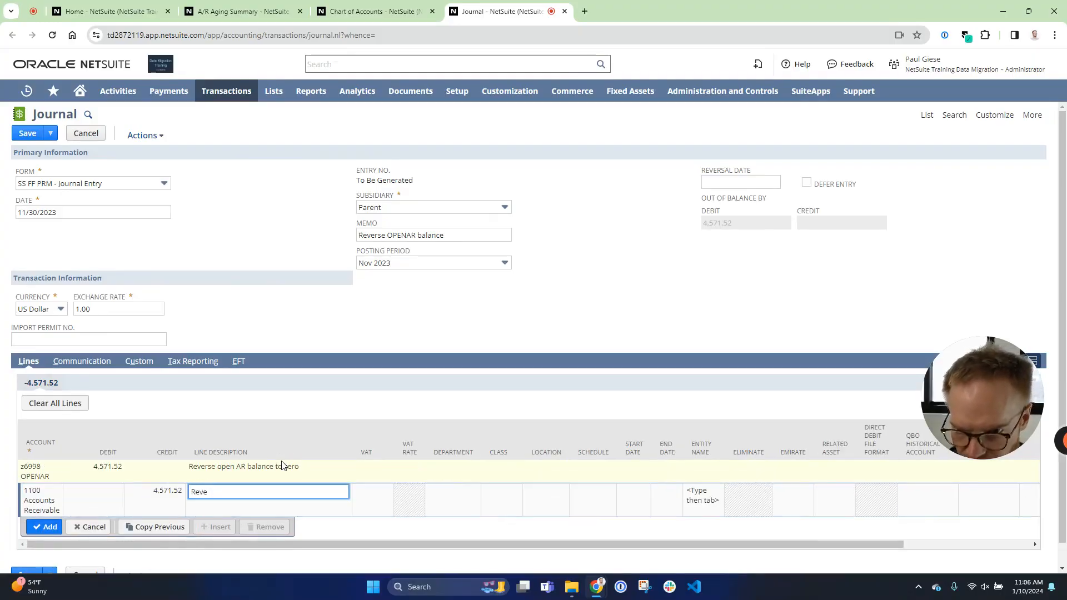
pyautogui.write('everse open AR')
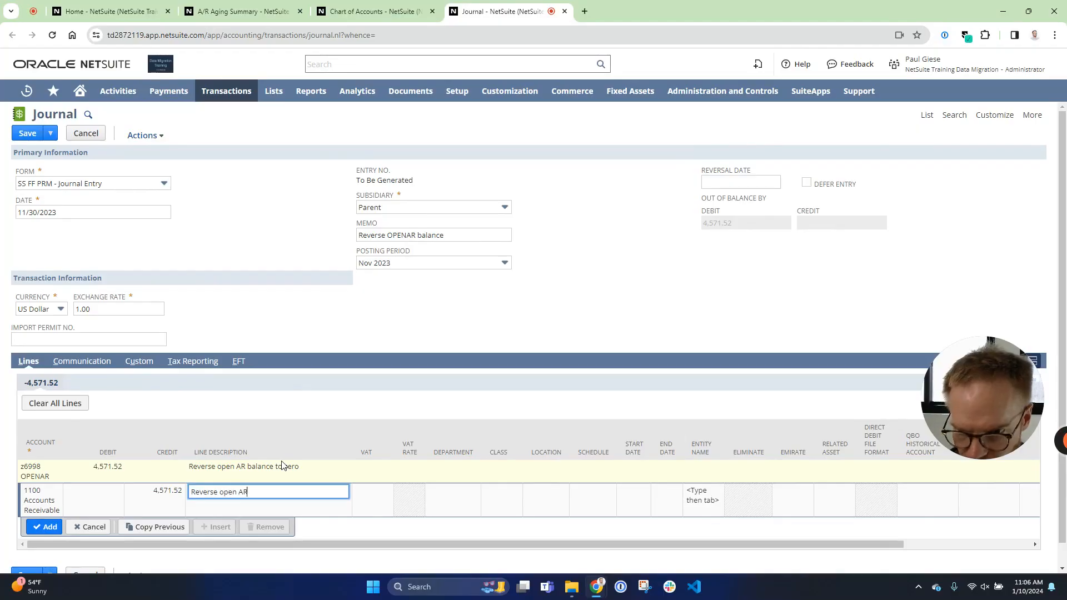
pyautogui.write(' balance to zer')
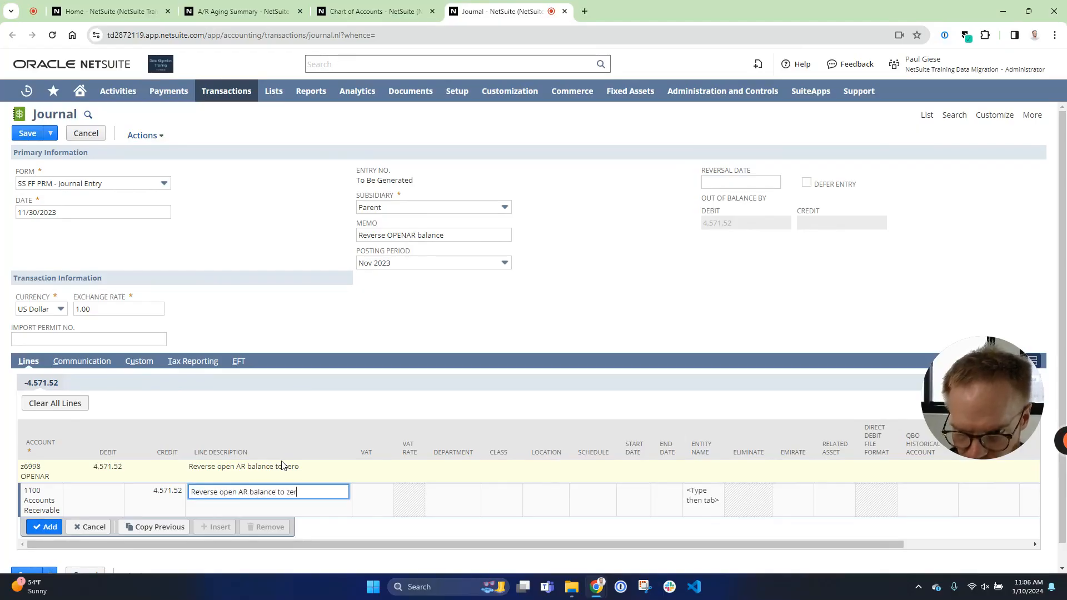
pyautogui.write('o')
# Add the receivable line with Import AR Customer as its entity name and save the journal entry
pyautogui.press('Tab')
pyautogui.press('Tab')
pyautogui.press('Tab')
pyautogui.press('Tab')
pyautogui.press('Tab')
pyautogui.press('Tab')
pyautogui.press('Tab')
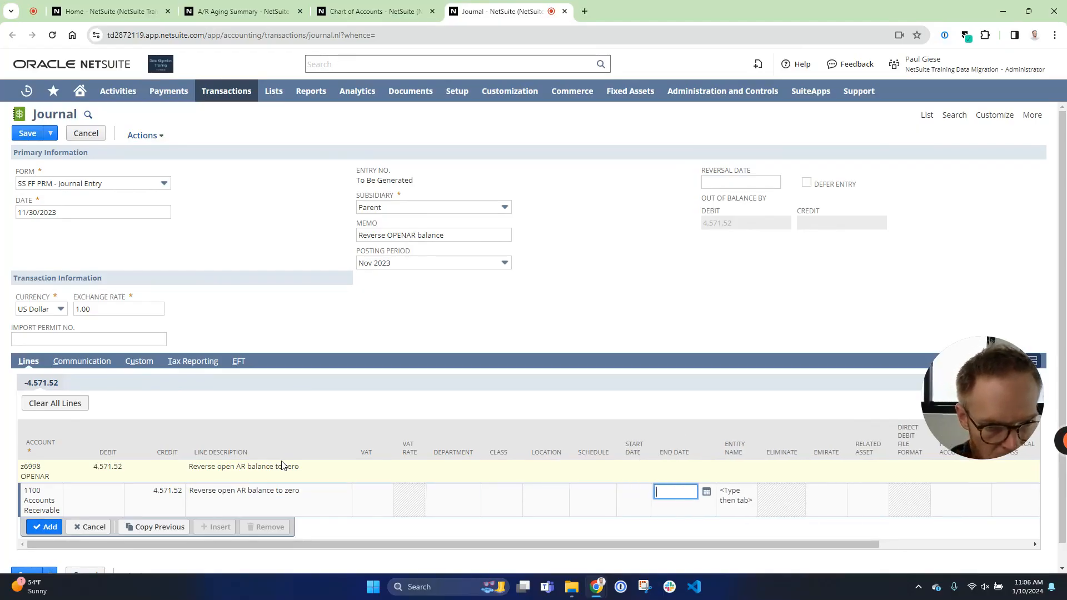
pyautogui.press('Tab')
pyautogui.write('%Import')
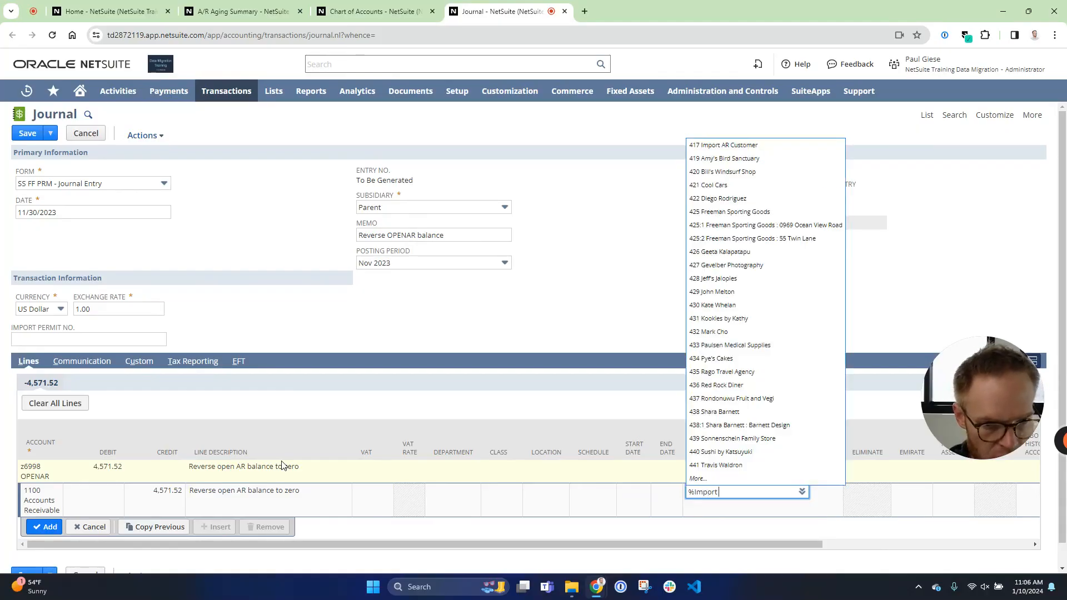
pyautogui.write(' AR')
pyautogui.press('Tab')
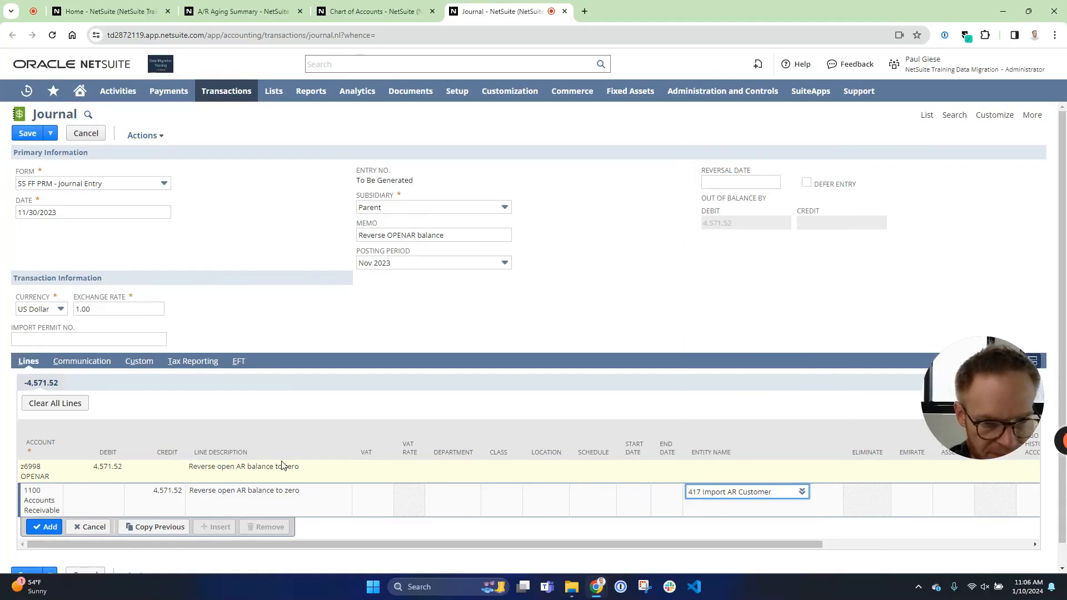
pyautogui.press('Return')
pyautogui.click(18, 135)
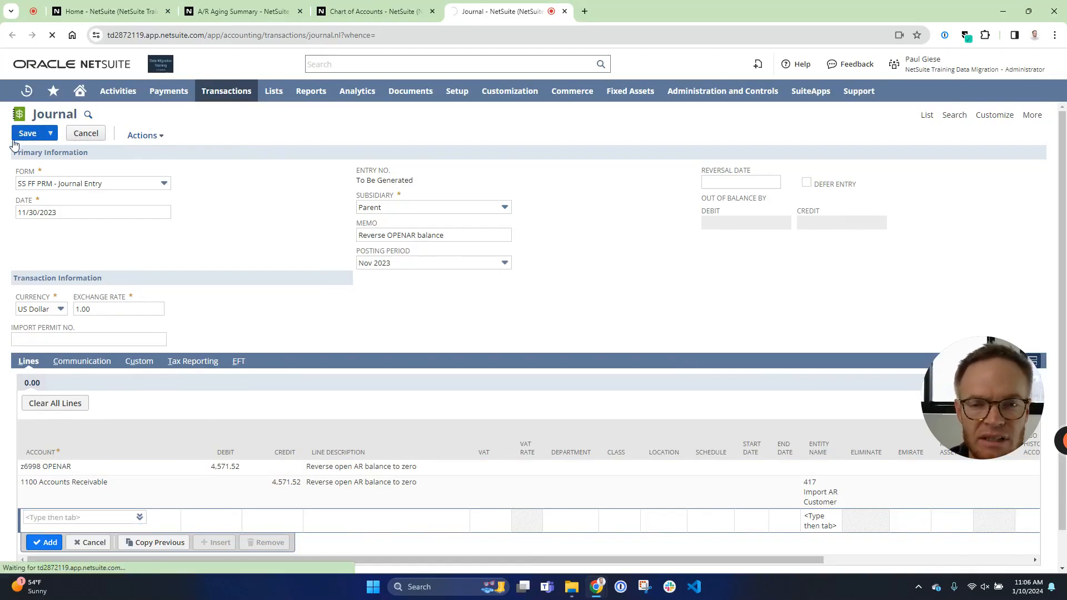
pyautogui.moveTo(971, 405); pyautogui.dragTo(994, 534)
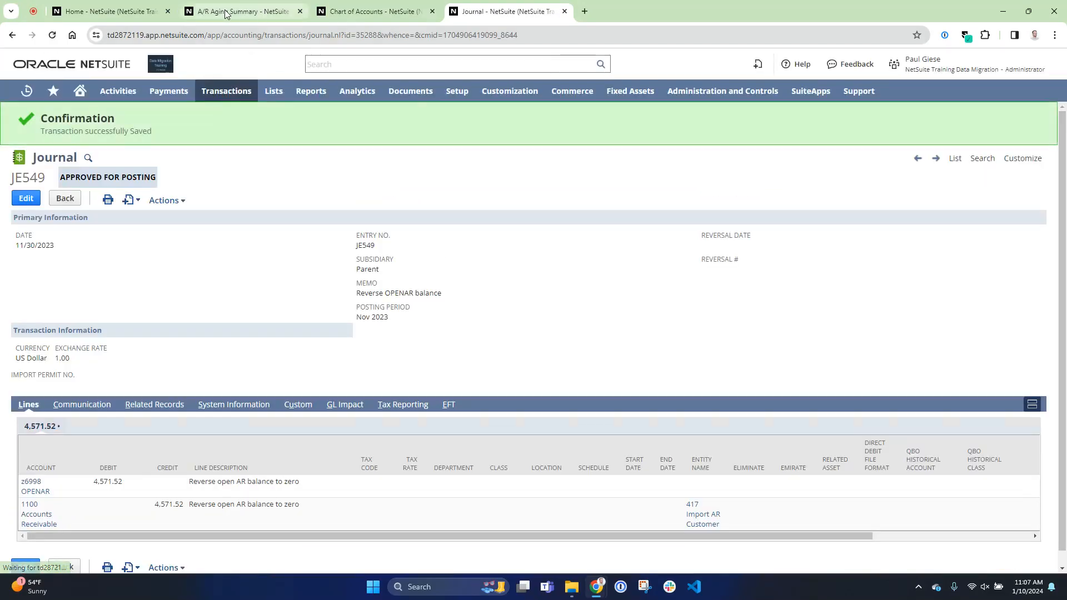
# After checking the A/R Aging Summary, reload the Chart of Accounts and save account z6998 OPENAR as inactive
pyautogui.click(225, 12)
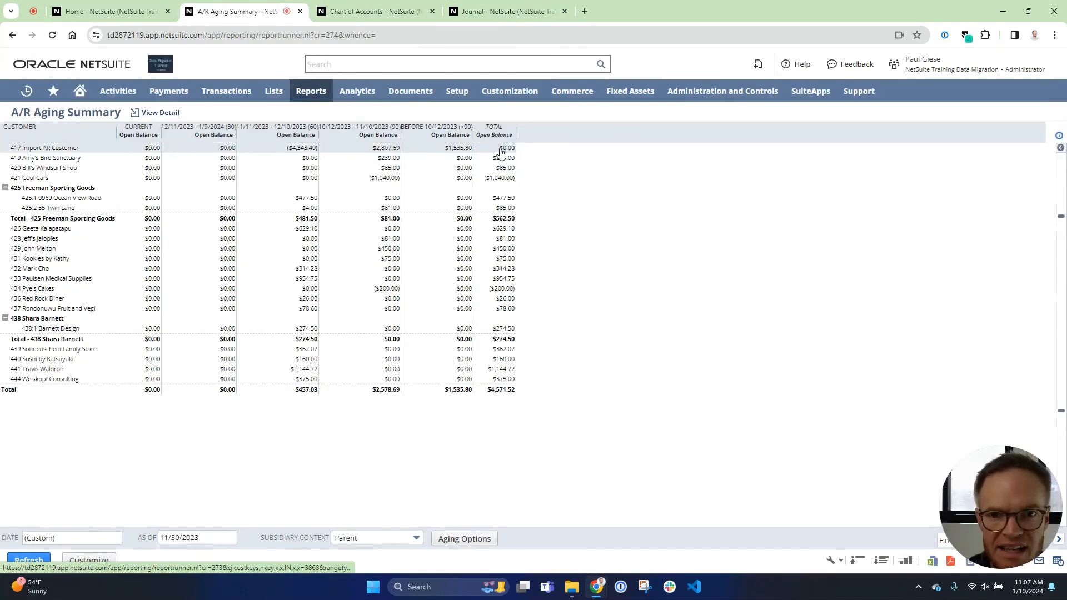
pyautogui.click(371, 11)
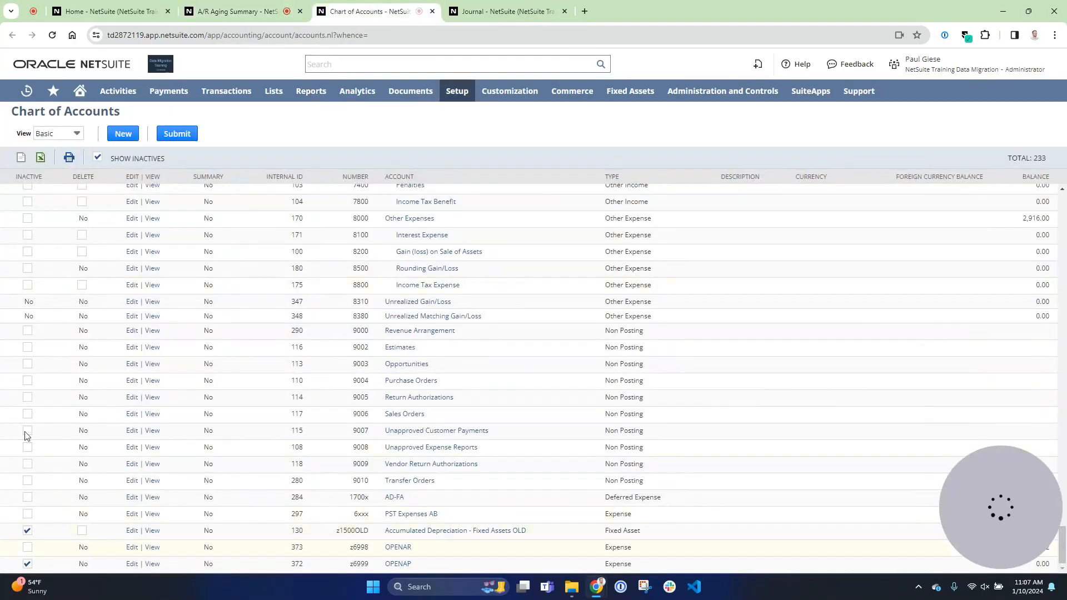
pyautogui.click(53, 36)
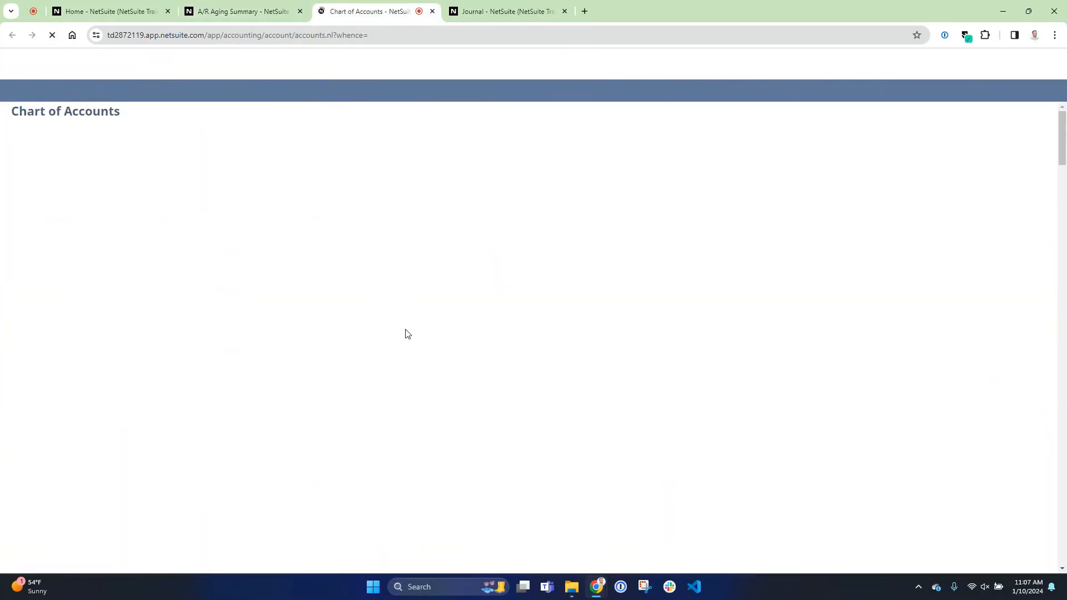
pyautogui.scroll(-20, 400, 361)
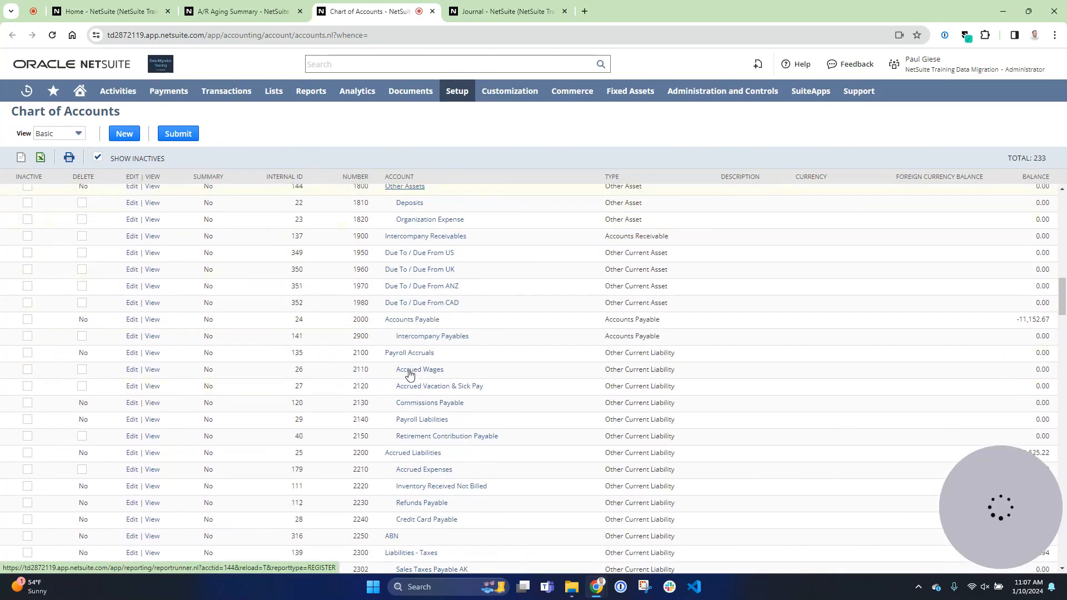
pyautogui.scroll(-20, 439, 394)
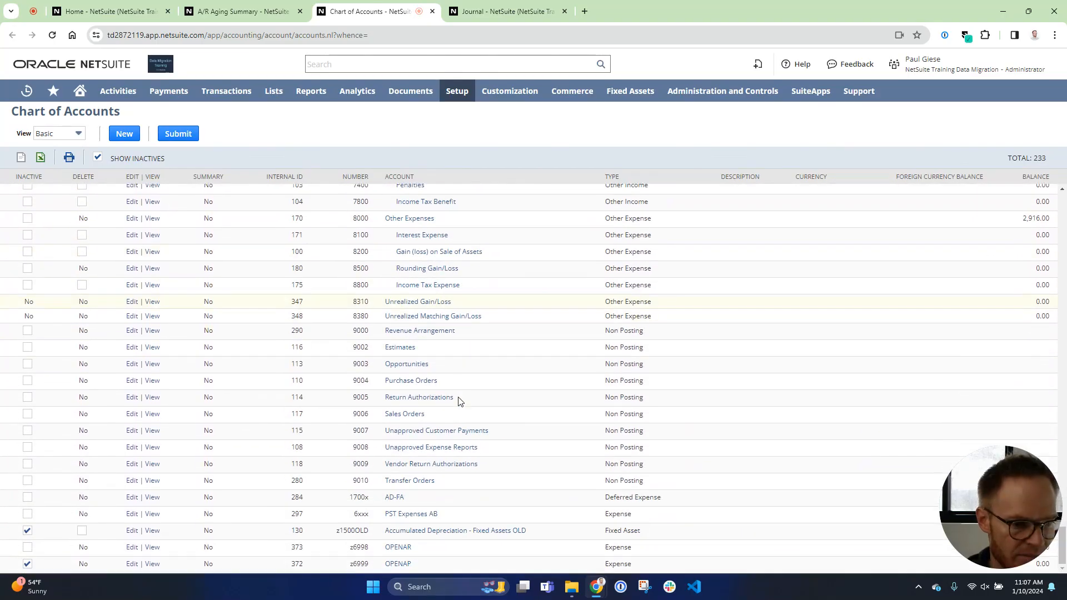
pyautogui.moveTo(998, 493); pyautogui.dragTo(1000, 405)
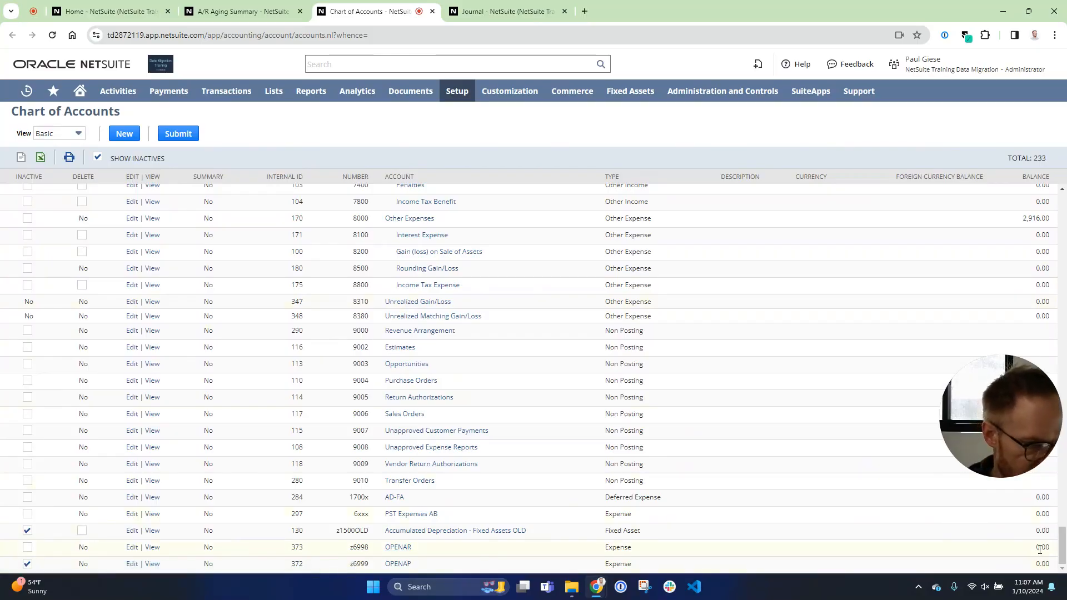
pyautogui.click(26, 548)
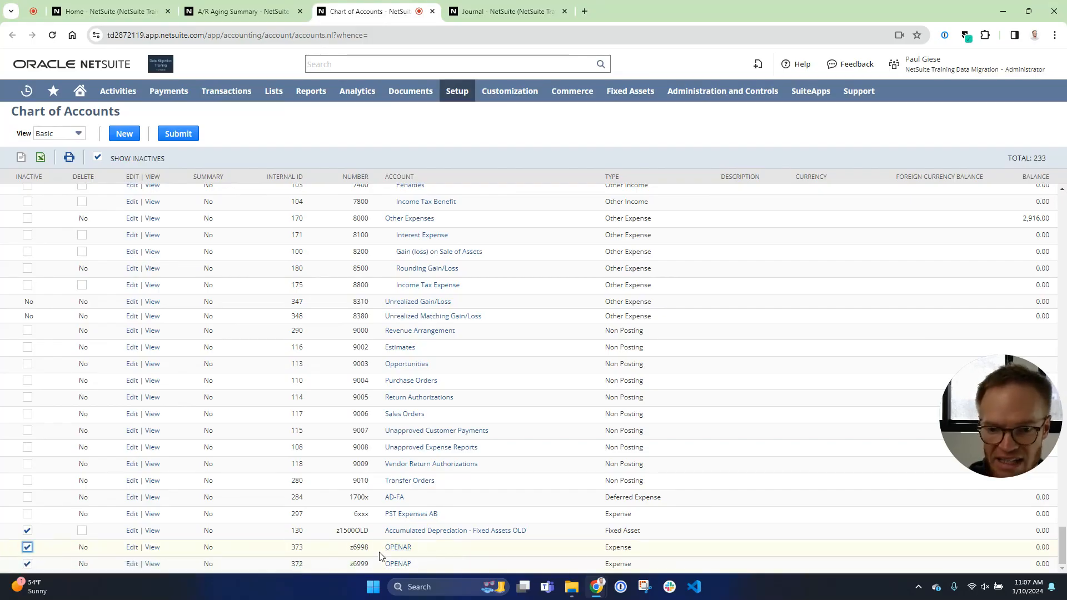
pyautogui.click(178, 135)
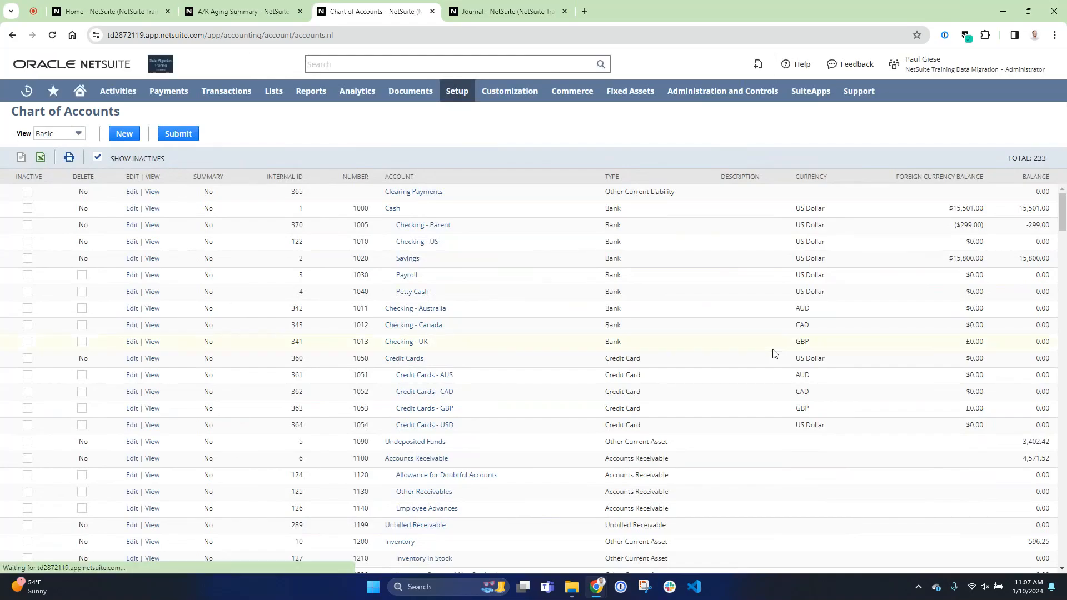
# Search for Import AR Customer and start a customer payment for it
pyautogui.click(427, 64)
pyautogui.write('Import AR Customer')
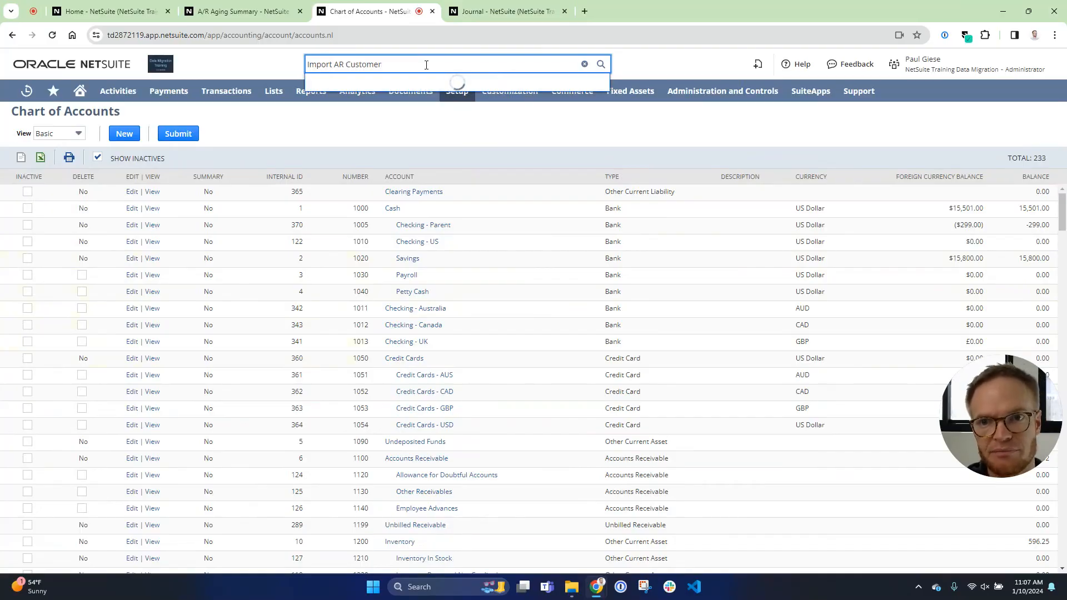
pyautogui.click(392, 101)
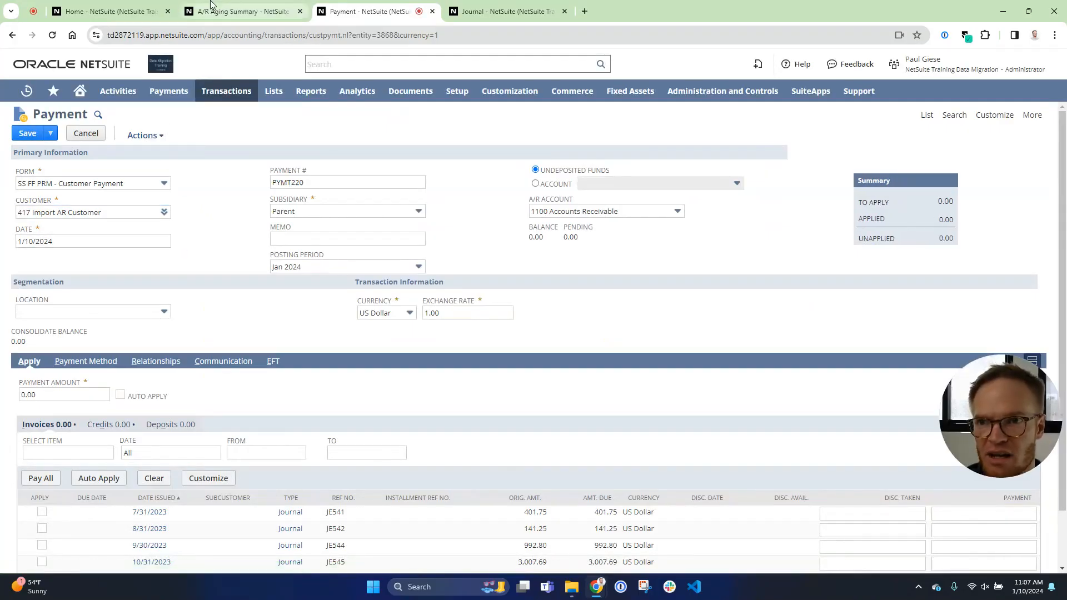
# Review the Import AR Customer journals in A/R Aging Detail and apply the payment to all of its open invoices
pyautogui.click(242, 11)
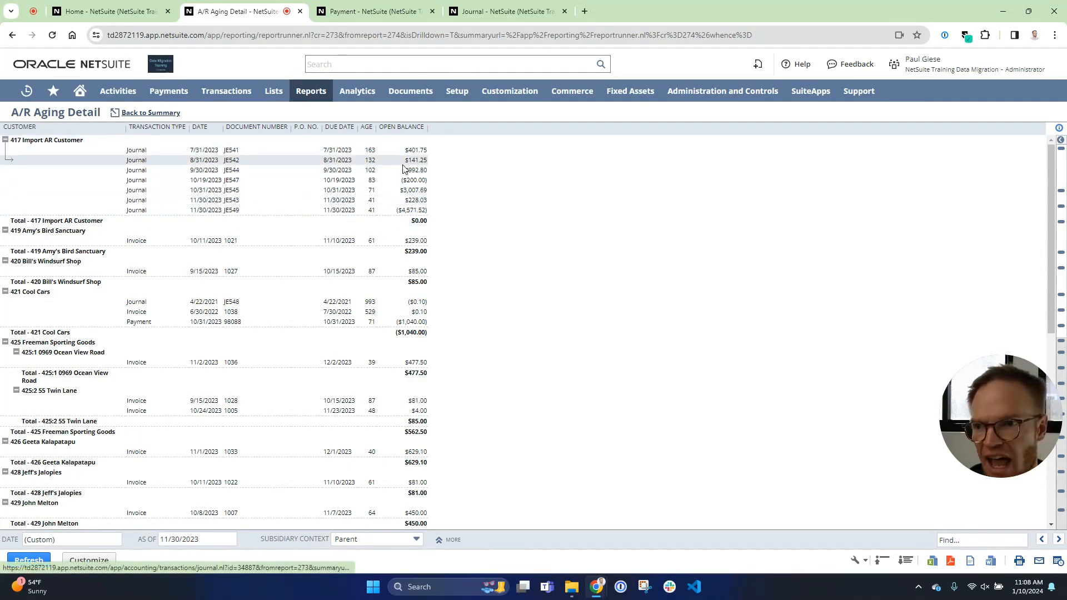
pyautogui.click(355, 11)
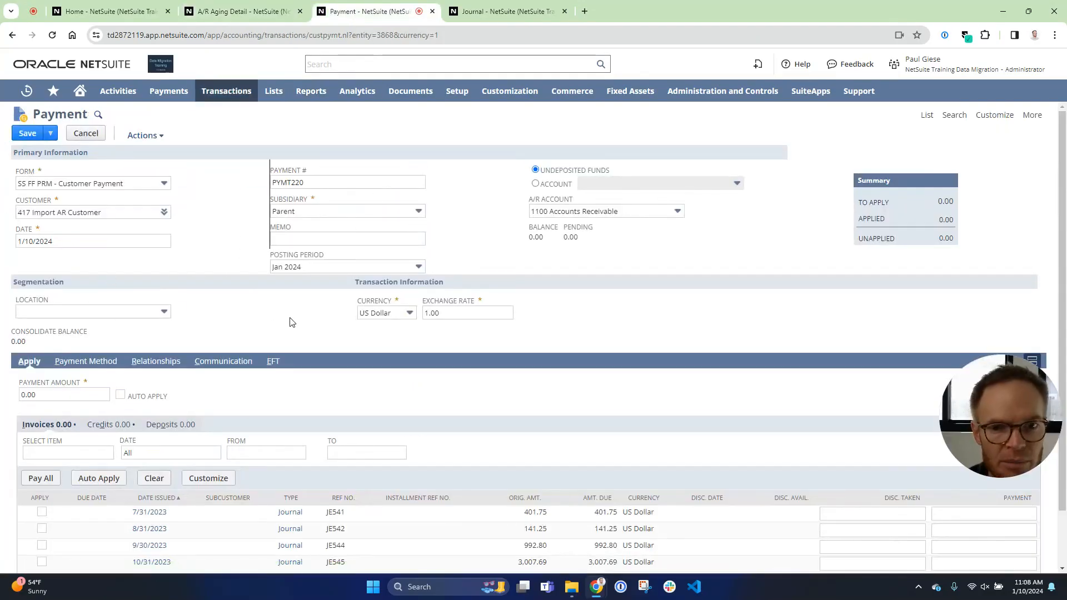
pyautogui.scroll(-2, 283, 326)
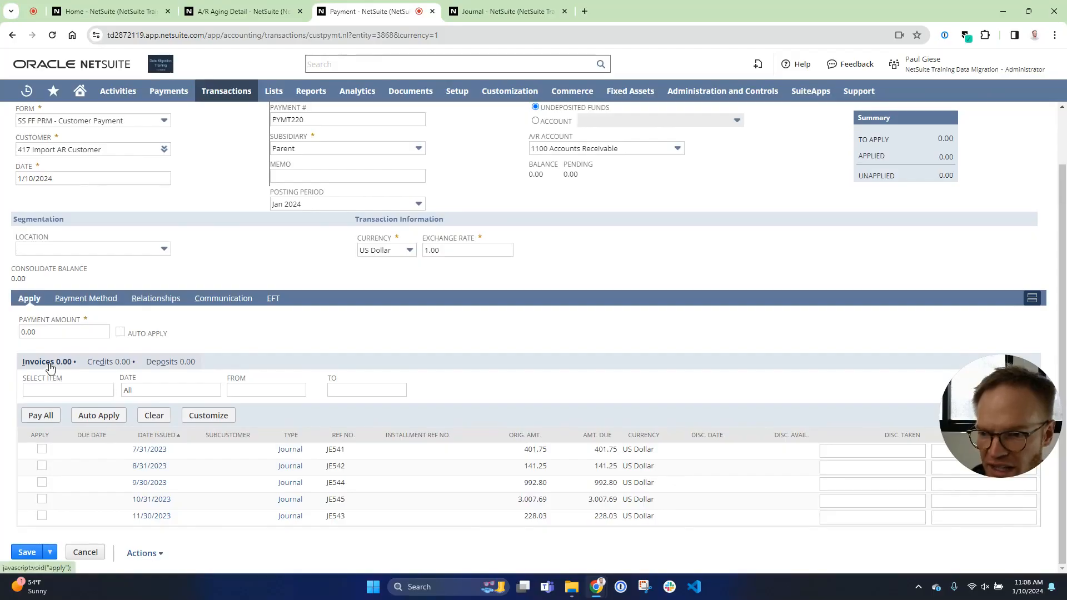
pyautogui.click(41, 416)
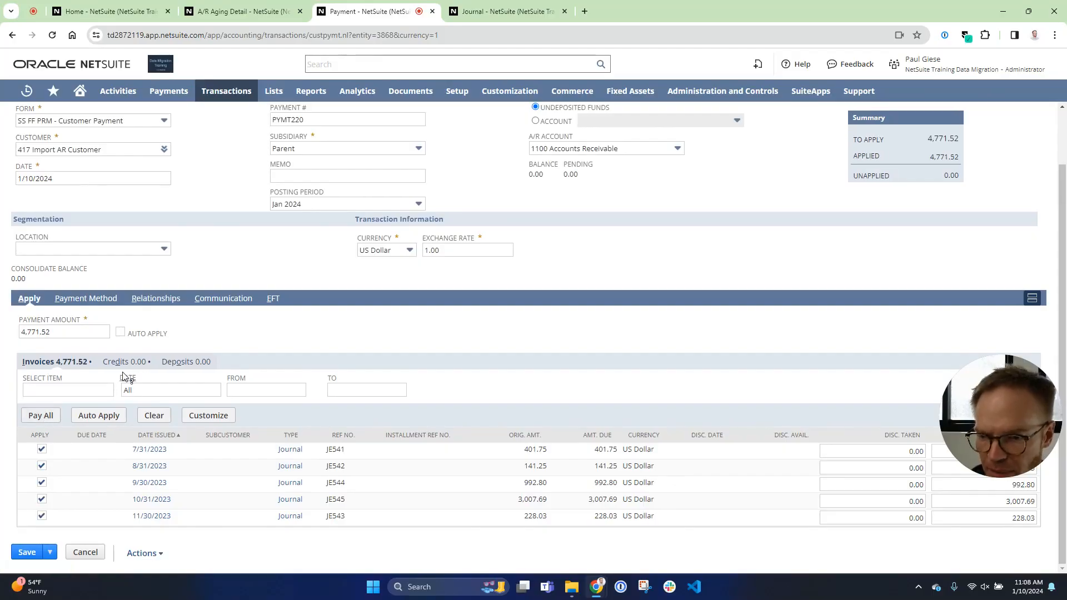
# Apply all of Import AR Customer's open credits to the payment and save it
pyautogui.click(123, 361)
pyautogui.click(37, 468)
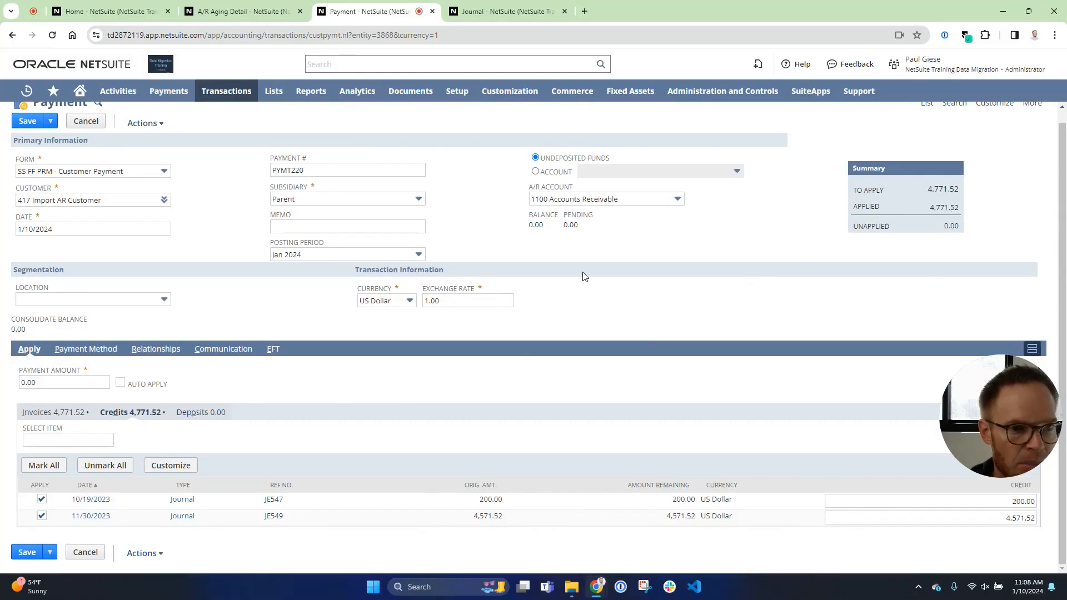
pyautogui.scroll(1, 170, 194)
pyautogui.click(22, 136)
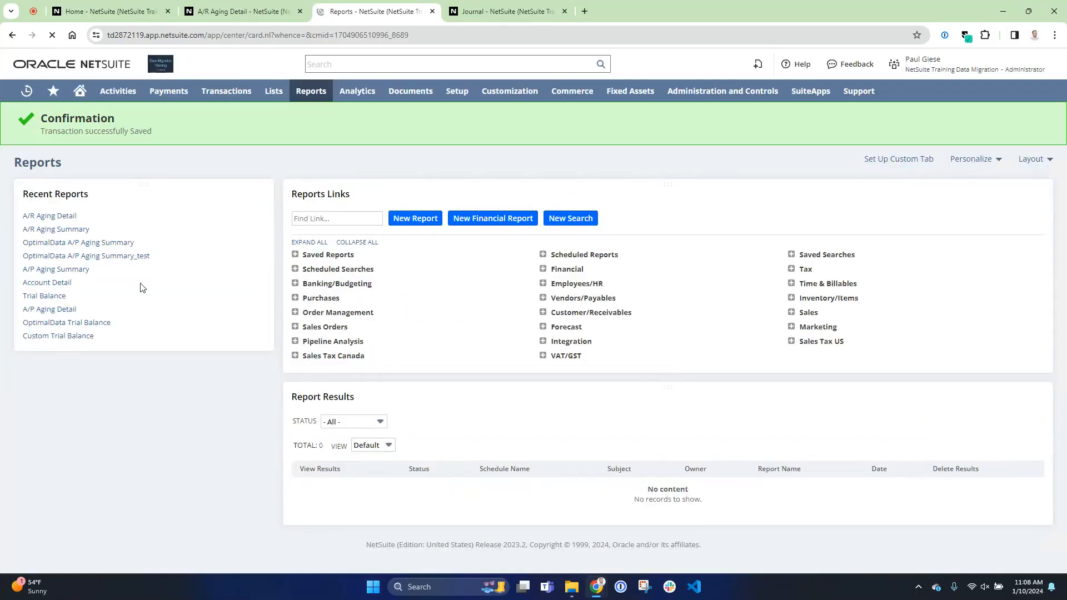
# Recheck the A/R Aging Detail report and open the Import AR Customer record for editing in a new browser tab
pyautogui.click(232, 11)
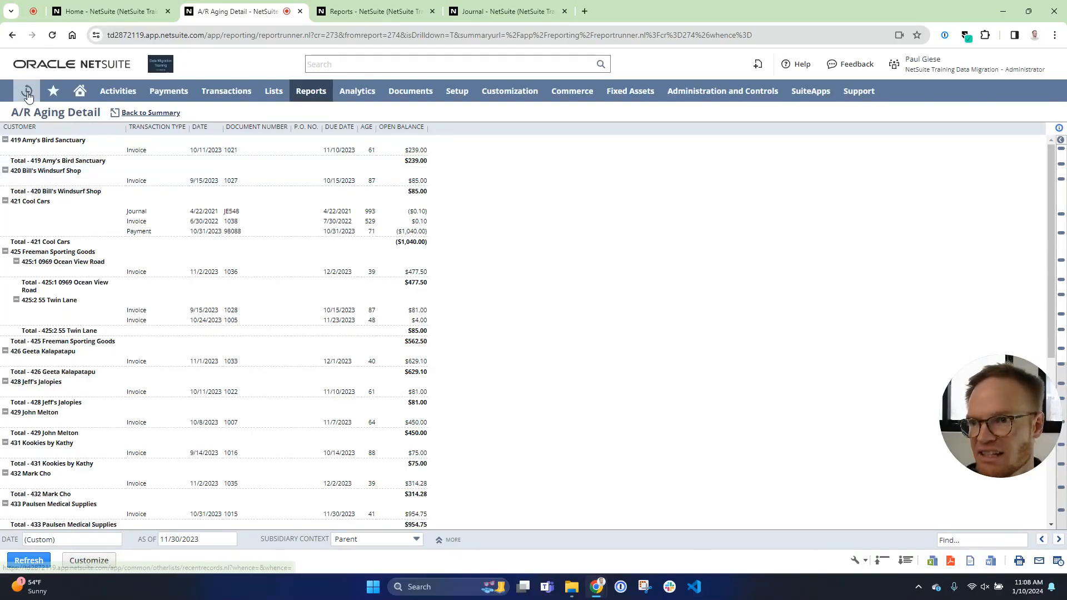
pyautogui.moveTo(26, 91)
pyautogui.rightClick(255, 143)
pyautogui.click(289, 147)
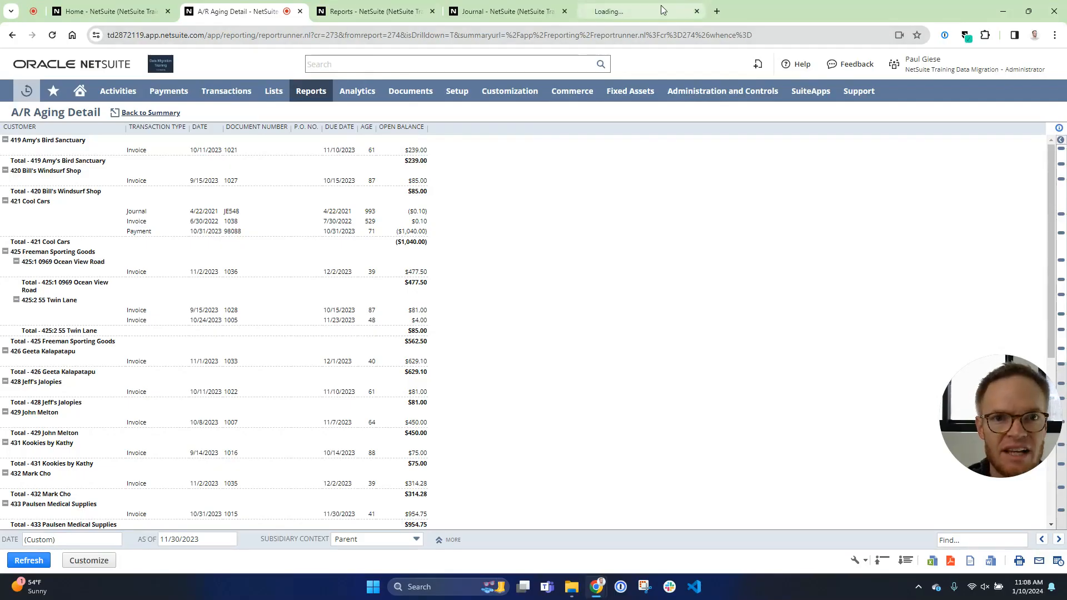
pyautogui.click(661, 10)
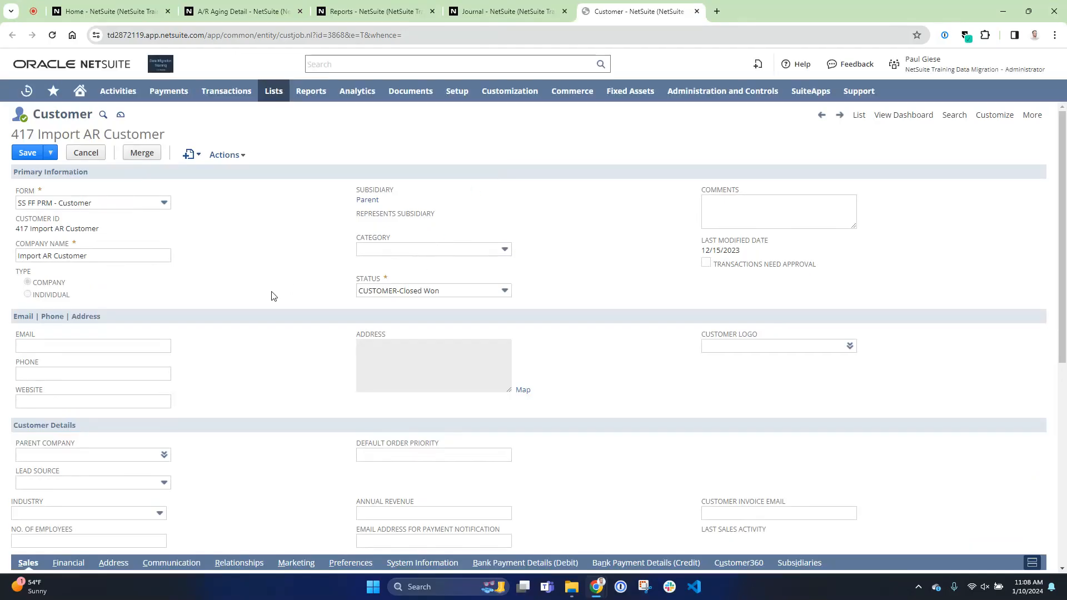
# Mark the Import AR Customer record as inactive in its system information and save it
pyautogui.scroll(-4, 392, 345)
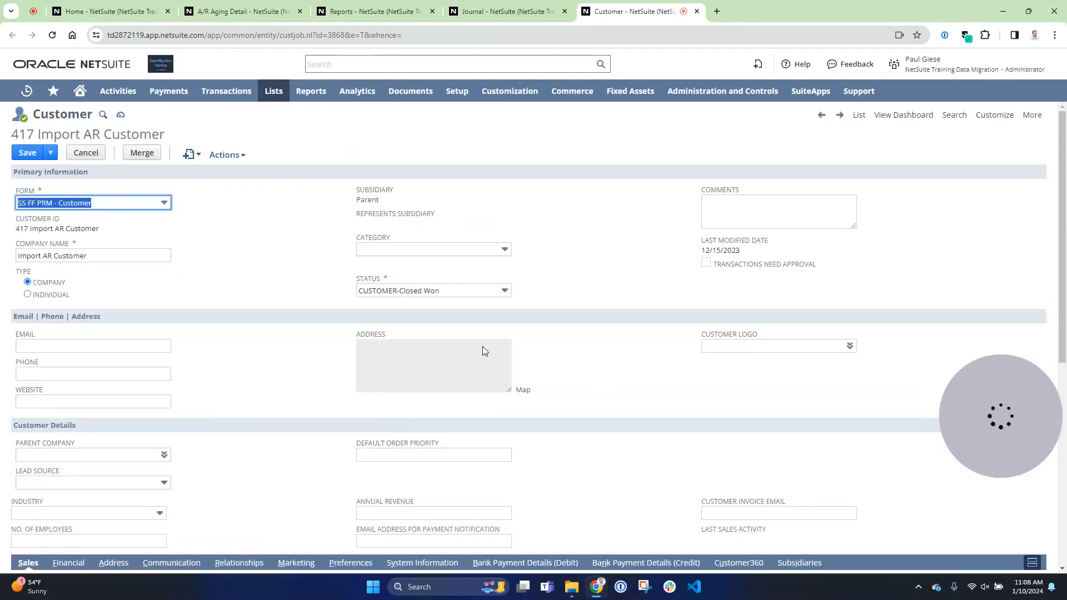
pyautogui.scroll(-6, 334, 345)
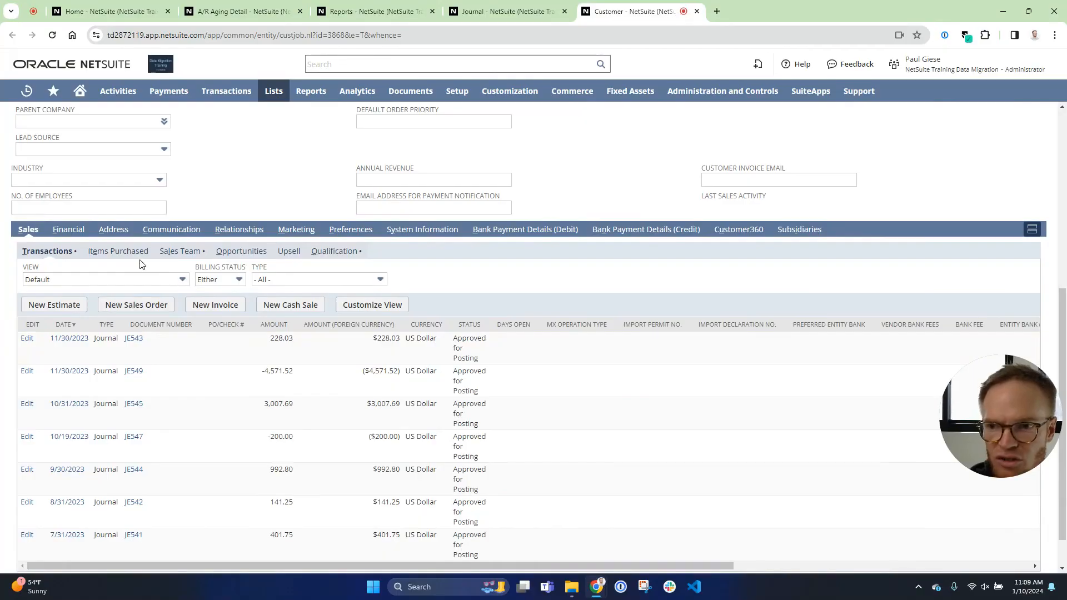
pyautogui.click(419, 230)
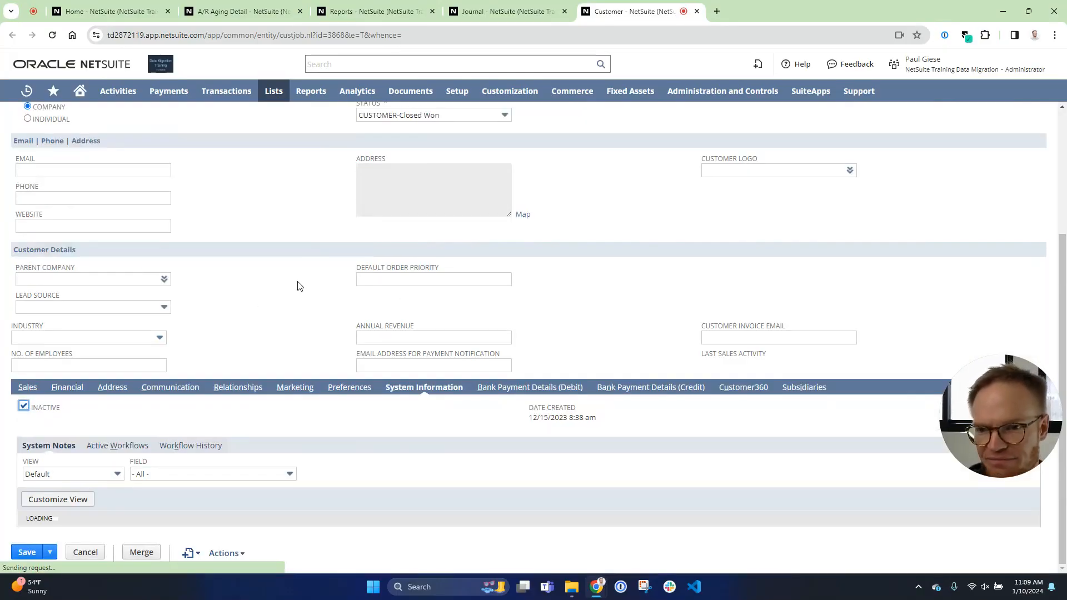
pyautogui.scroll(3, 293, 282)
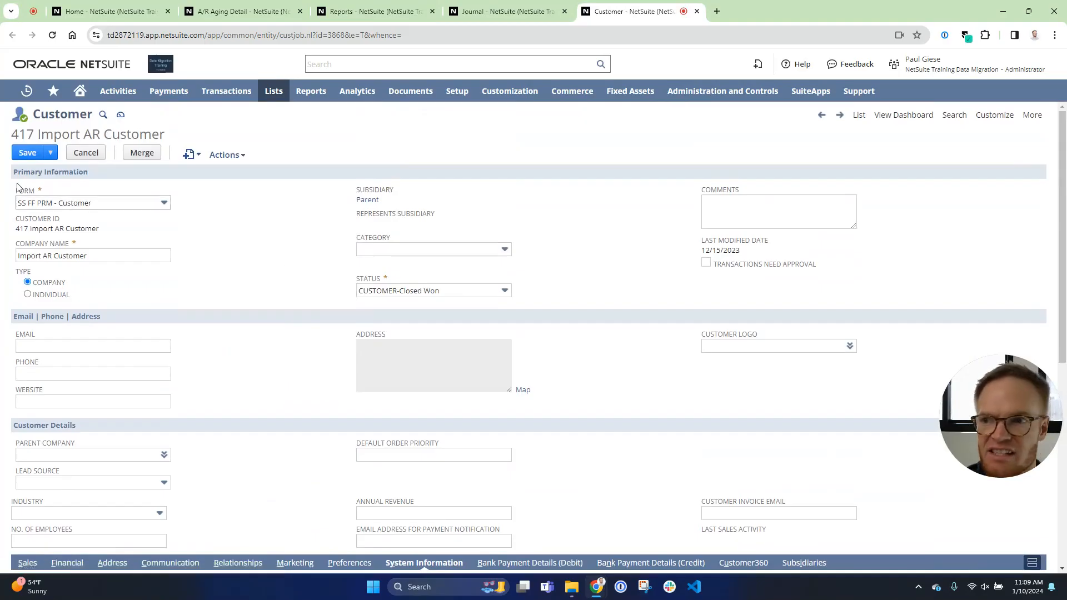
pyautogui.click(22, 154)
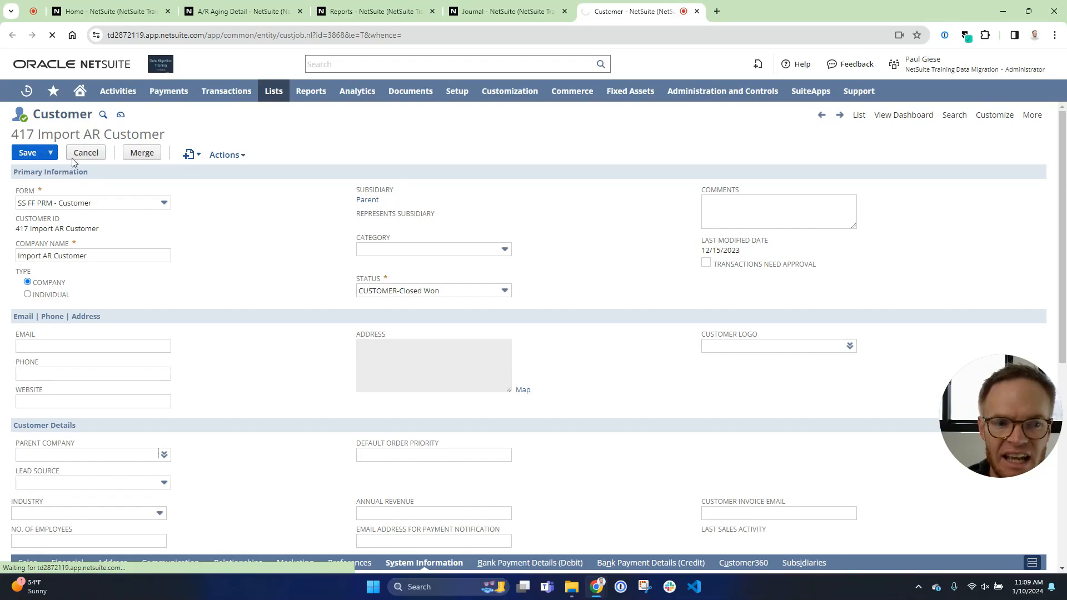
pyautogui.moveTo(999, 416)
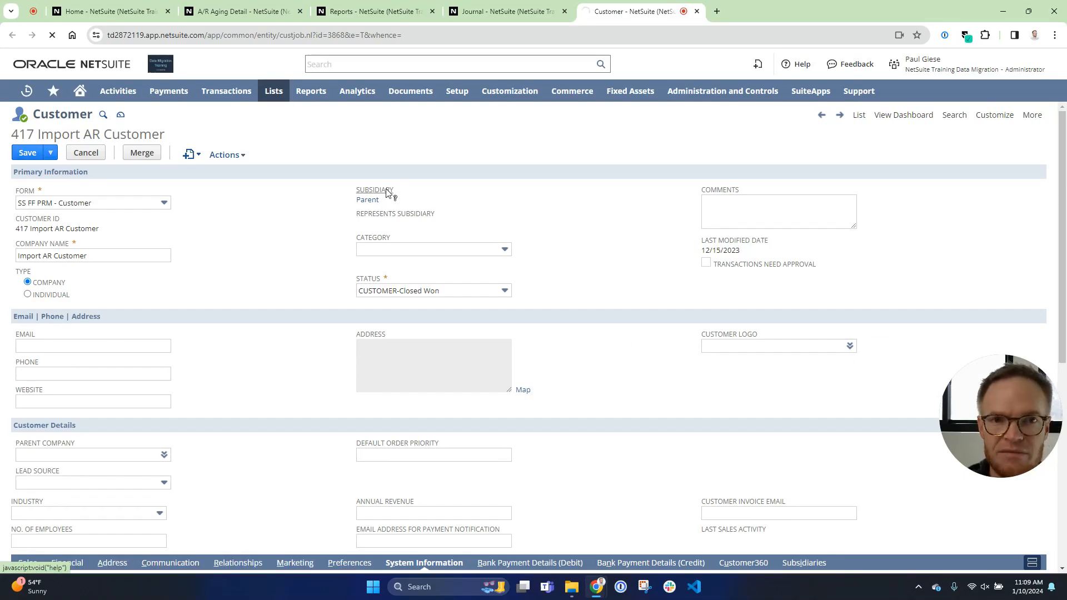